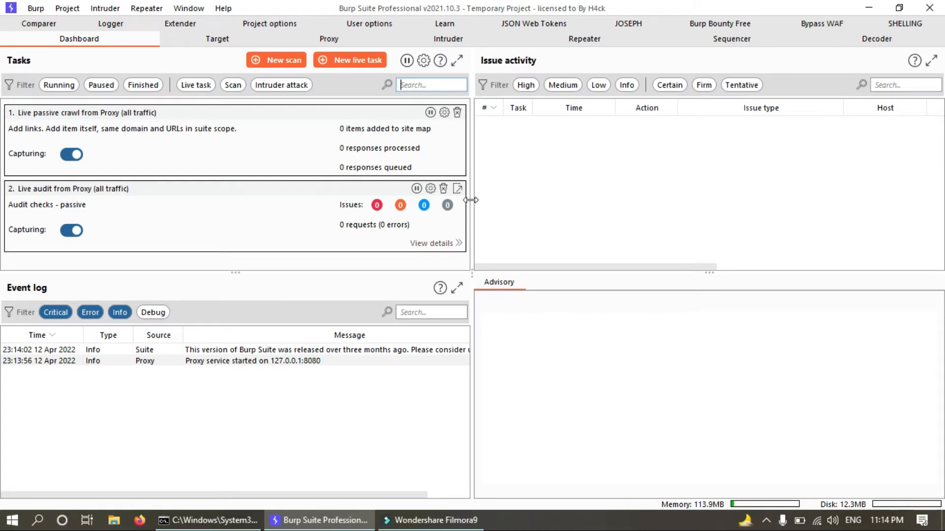
View the target's scope and issue definitions, and return to the site map
{"action": "left_click", "coordinate": [212, 42]}
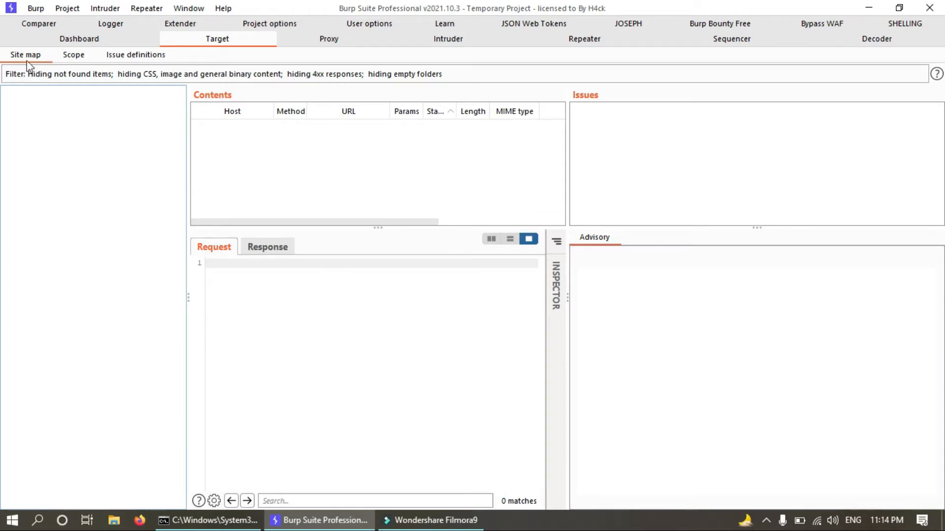
{"action": "left_click", "coordinate": [73, 58]}
{"action": "left_click", "coordinate": [147, 61]}
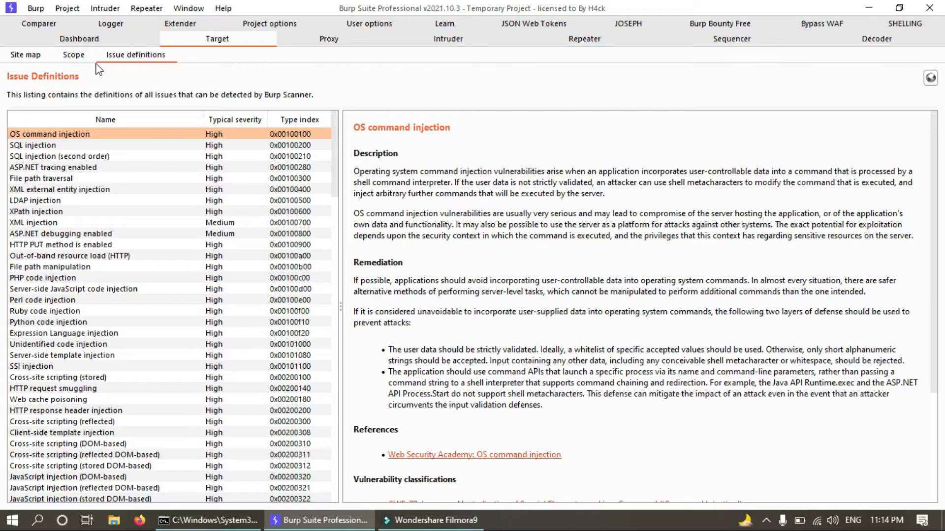
{"action": "left_click", "coordinate": [21, 59]}
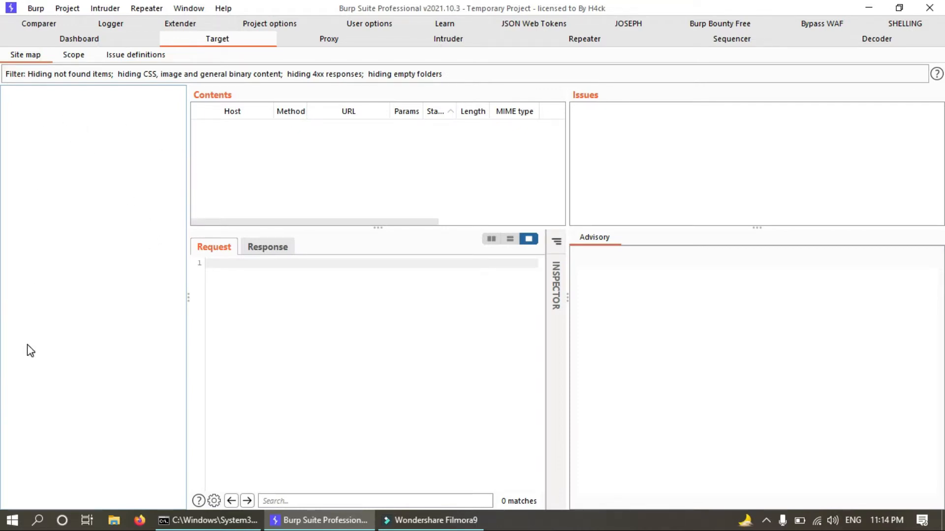
Examine the site map's host tree, request and response views, and issues area
{"action": "left_click", "coordinate": [58, 241]}
{"action": "left_click", "coordinate": [53, 133]}
{"action": "left_click", "coordinate": [54, 273]}
{"action": "left_click", "coordinate": [276, 249]}
{"action": "left_click", "coordinate": [207, 247]}
{"action": "left_click", "coordinate": [259, 251]}
{"action": "left_click", "coordinate": [225, 249]}
{"action": "left_click", "coordinate": [271, 249]}
{"action": "left_click", "coordinate": [205, 249]}
{"action": "left_click", "coordinate": [272, 249]}
{"action": "left_click", "coordinate": [229, 248]}
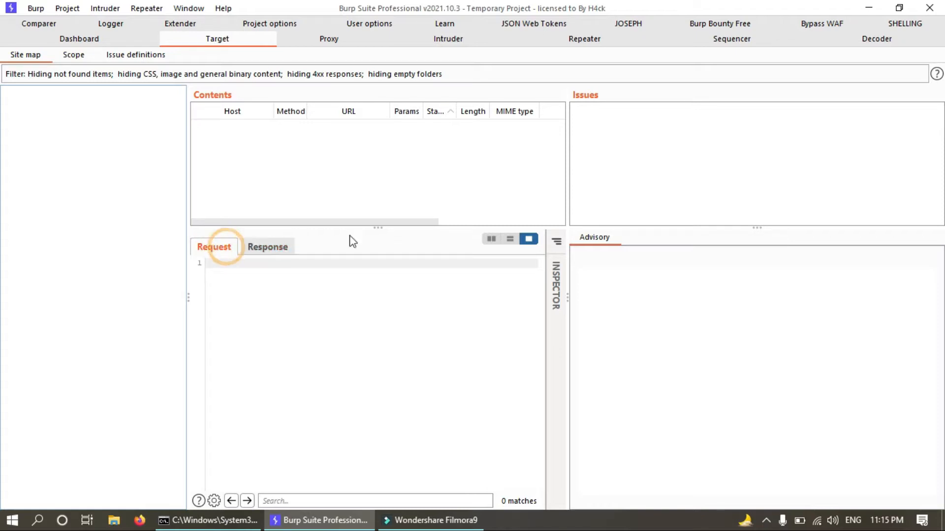
{"action": "left_click", "coordinate": [618, 118]}
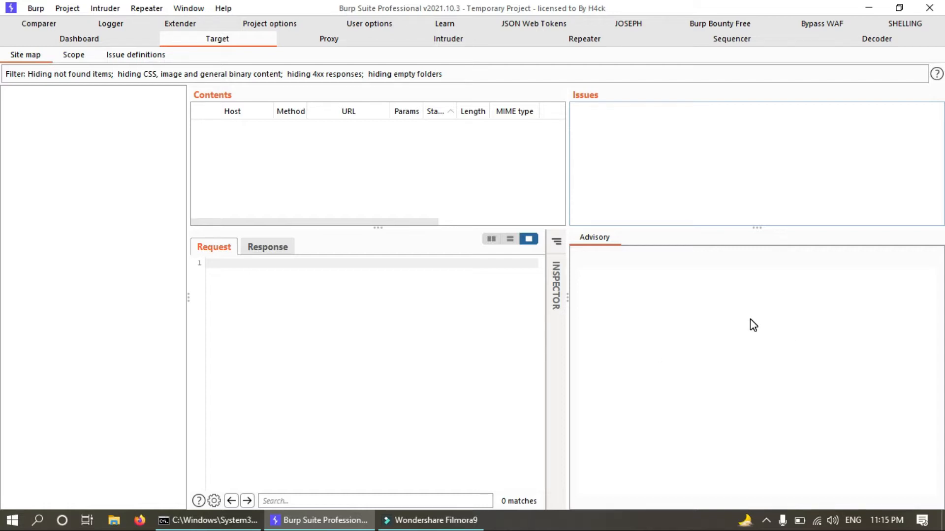
Turn off request interception in the proxy and return to the target site map
{"action": "left_click", "coordinate": [319, 39]}
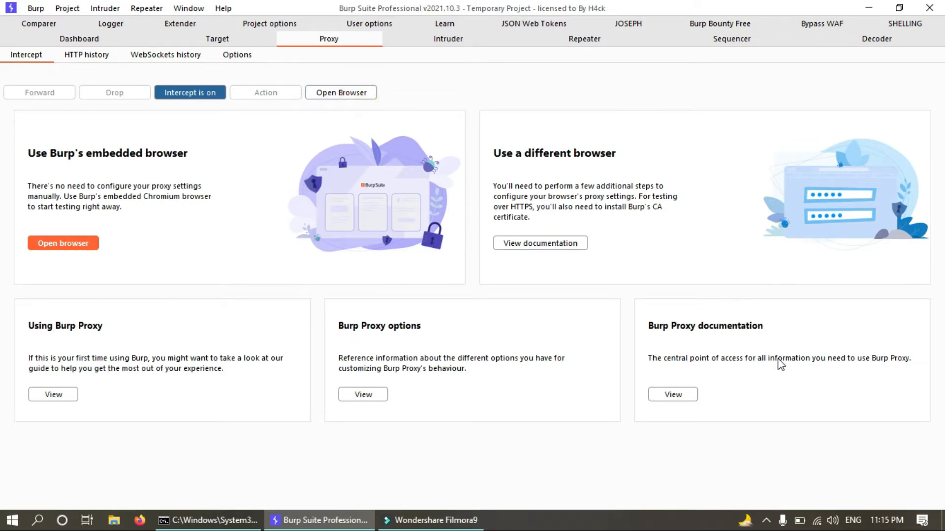
{"action": "left_click", "coordinate": [203, 94]}
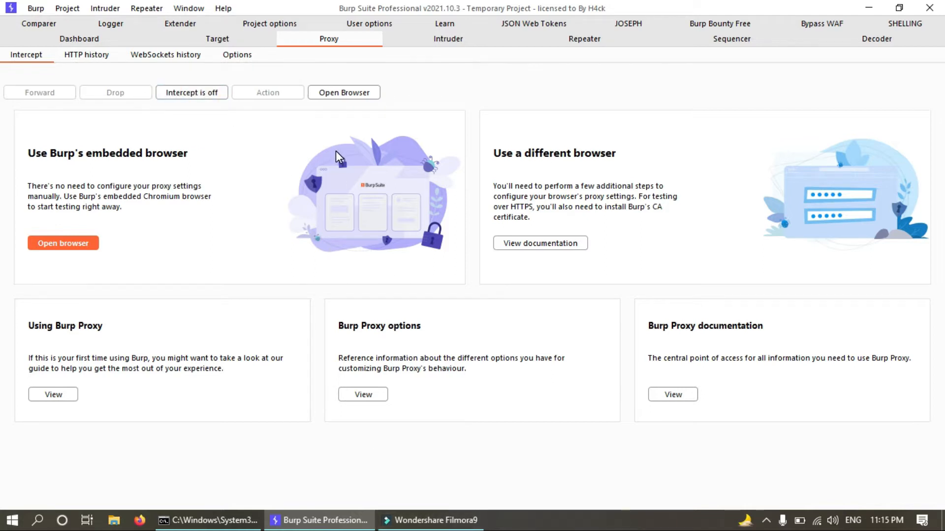
{"action": "left_click", "coordinate": [226, 43]}
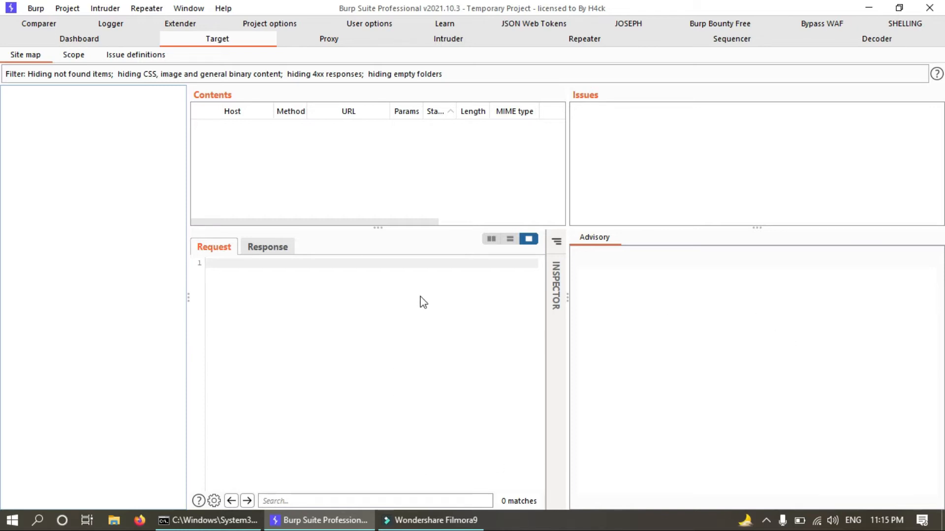
Launch Burp's embedded browser from the proxy, dismiss the browser error, and load google.com in Chromium
{"action": "left_click", "coordinate": [327, 41]}
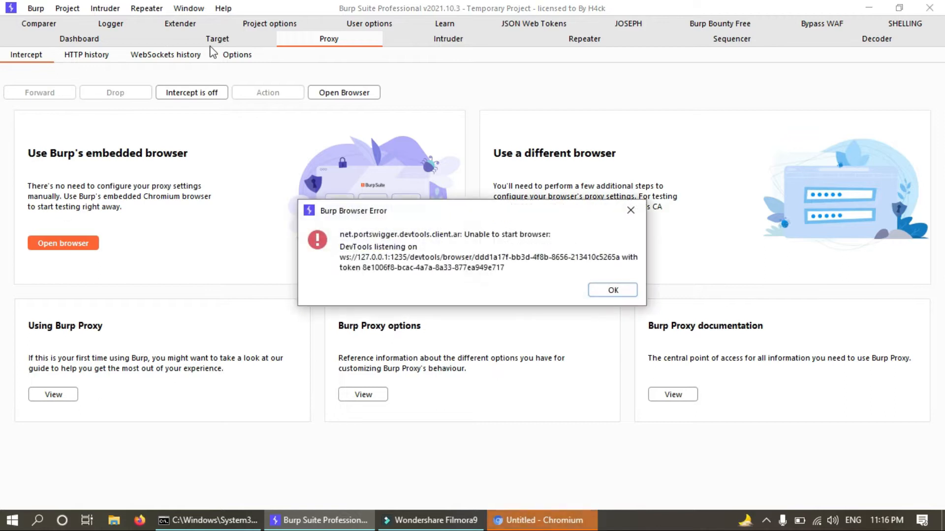
{"action": "left_click", "coordinate": [605, 286]}
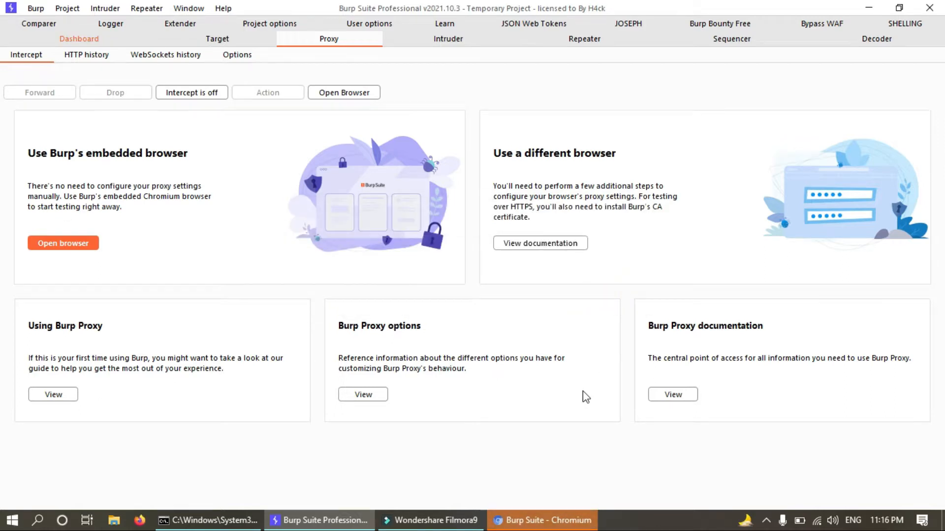
{"action": "left_click", "coordinate": [547, 524]}
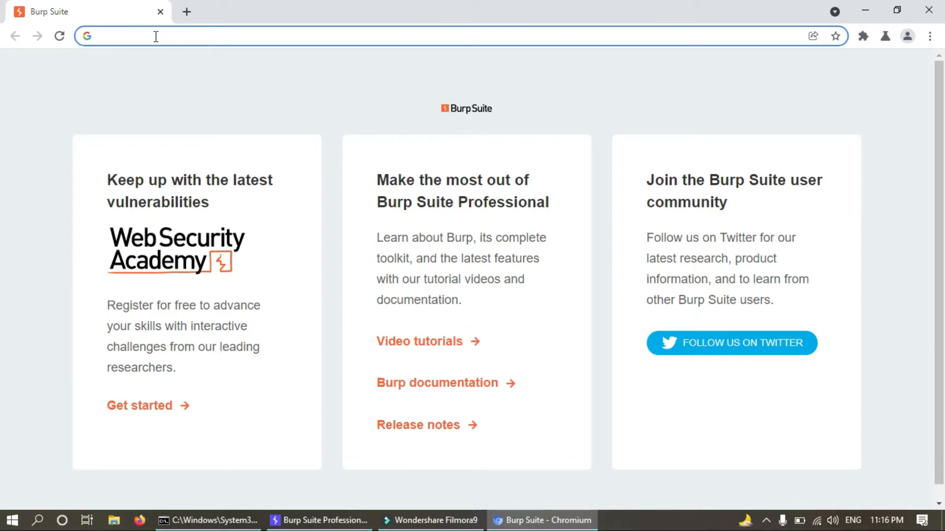
{"action": "type", "text": "google.com"}
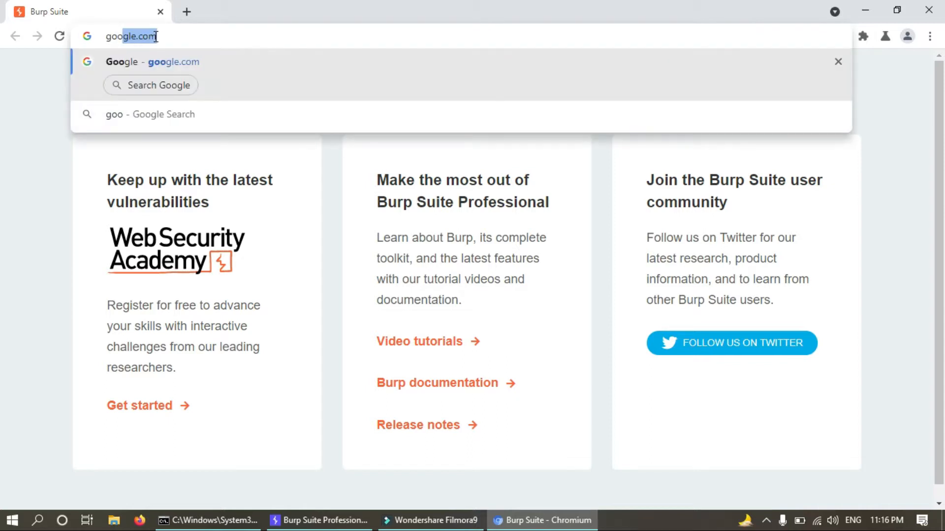
{"action": "key", "text": "Return"}
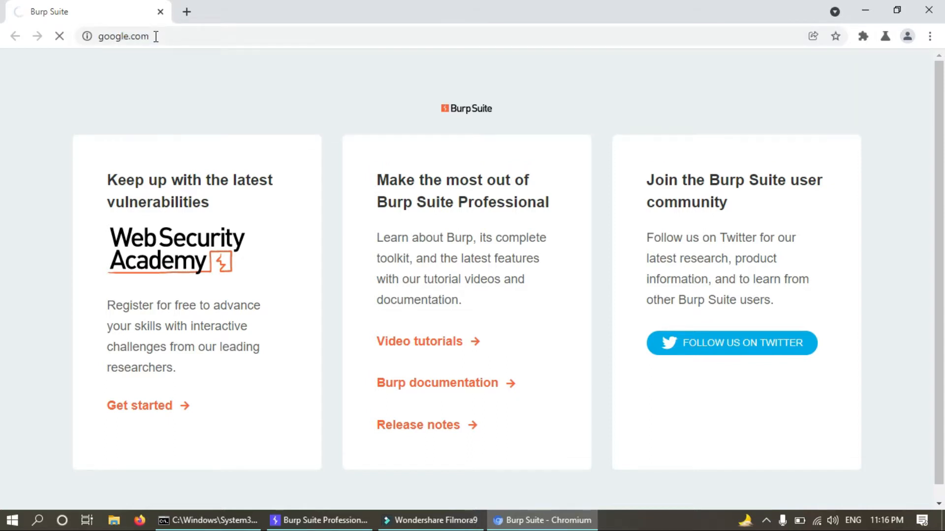
{"action": "left_click", "coordinate": [320, 520]}
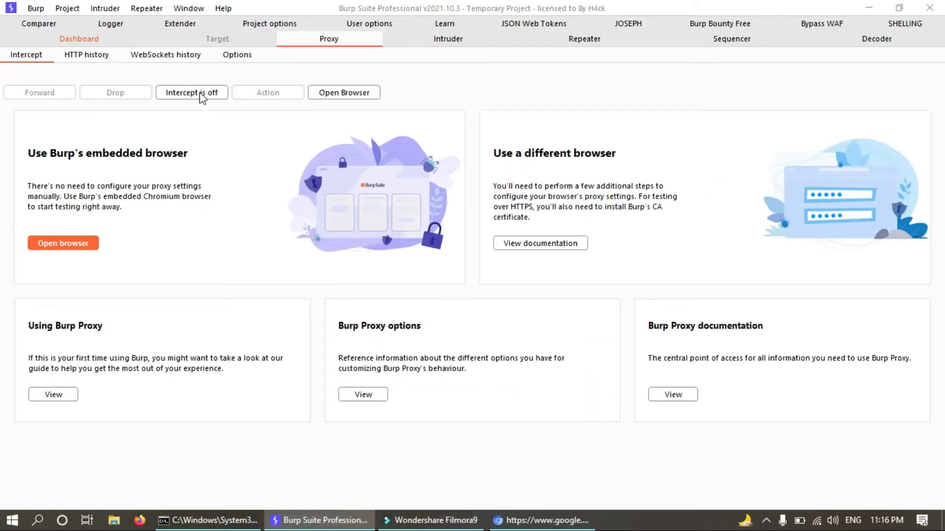
{"action": "left_click", "coordinate": [344, 92]}
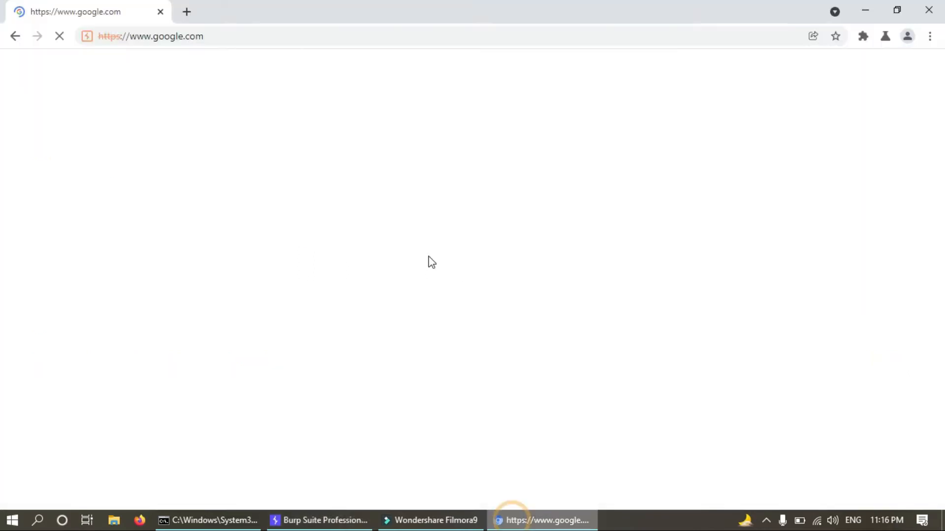
{"action": "left_click", "coordinate": [319, 520]}
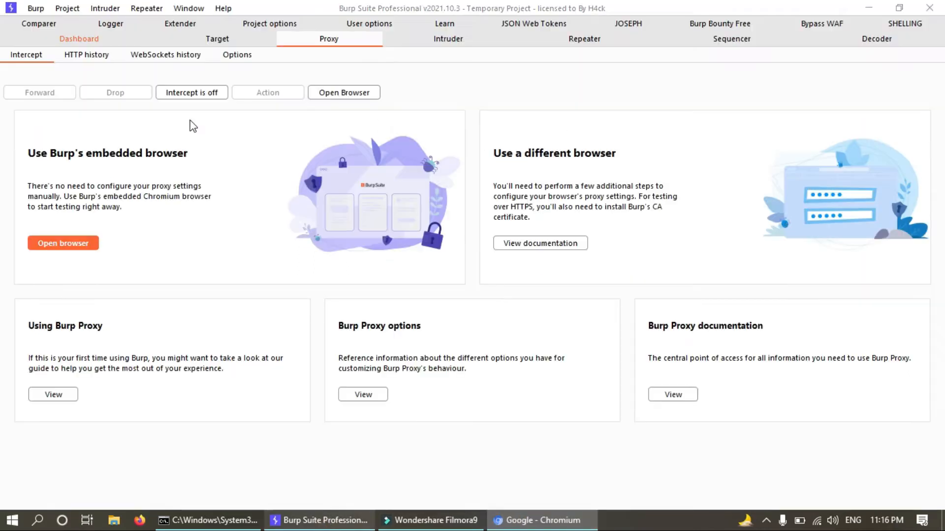
{"action": "left_click", "coordinate": [176, 94]}
{"action": "mouse_move", "coordinate": [540, 529]}
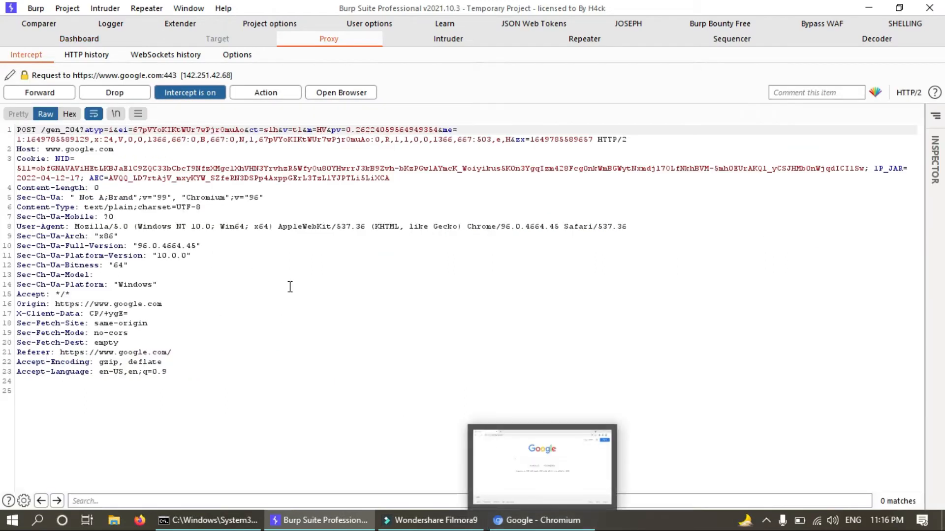
{"action": "left_click_drag", "start_coordinate": [114, 149], "coordinate": [14, 145]}
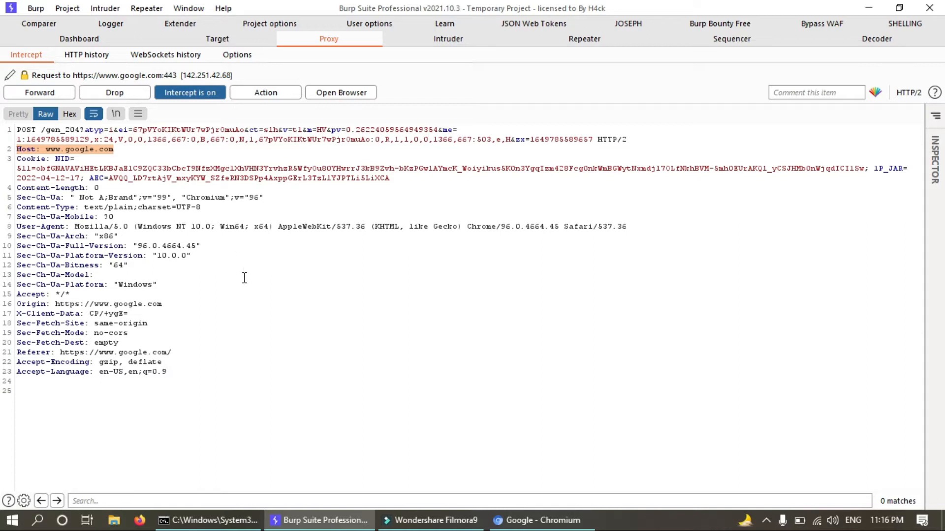
Turn off proxy interception to release the held Google requests, and show the captured hosts in the target site map
{"action": "left_click", "coordinate": [201, 41]}
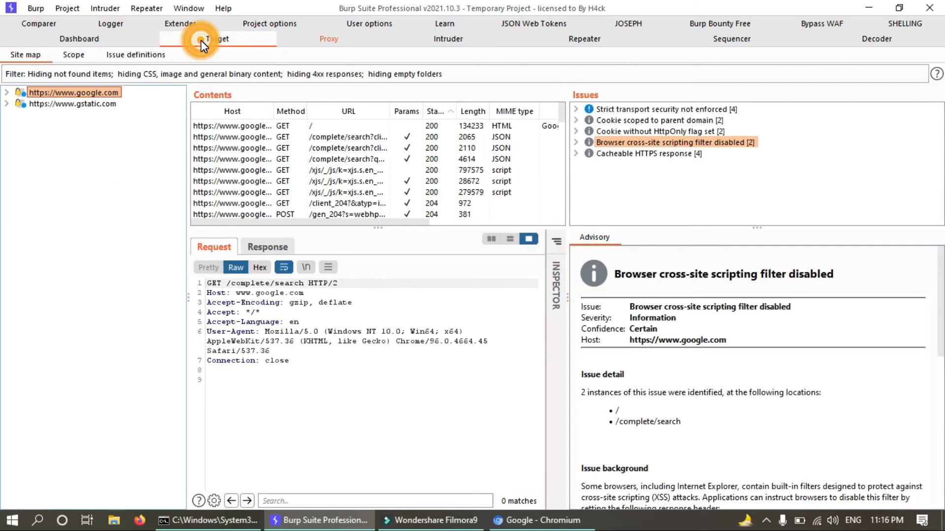
{"action": "left_click", "coordinate": [328, 40]}
{"action": "left_click", "coordinate": [193, 92]}
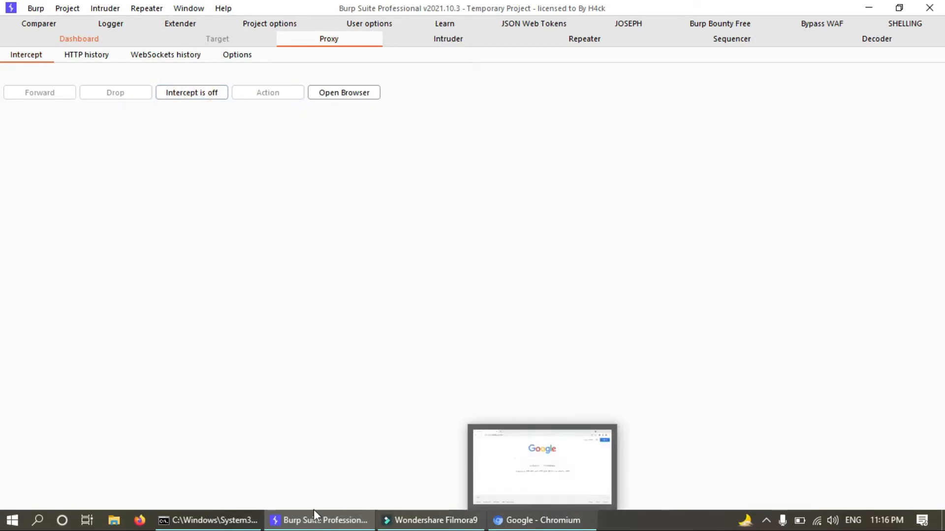
{"action": "left_click", "coordinate": [206, 43]}
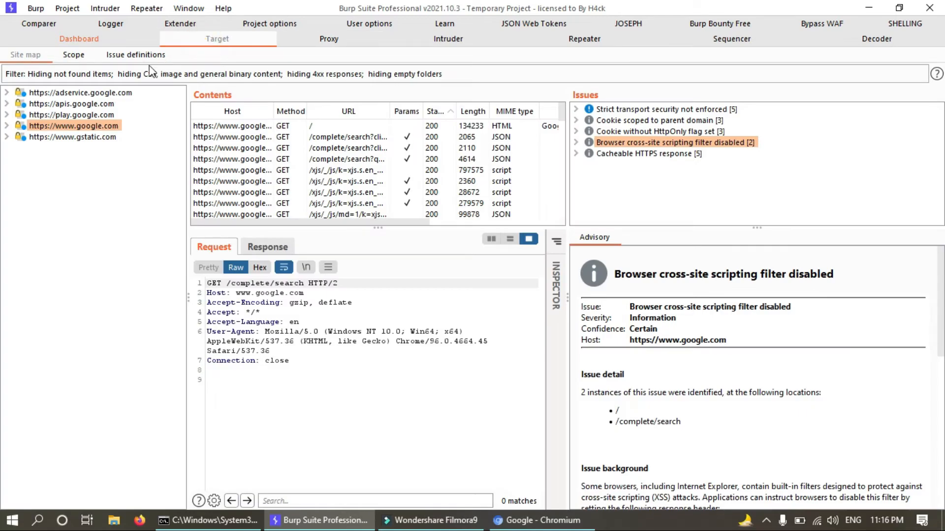
{"action": "left_click", "coordinate": [6, 93]}
{"action": "left_click", "coordinate": [6, 92]}
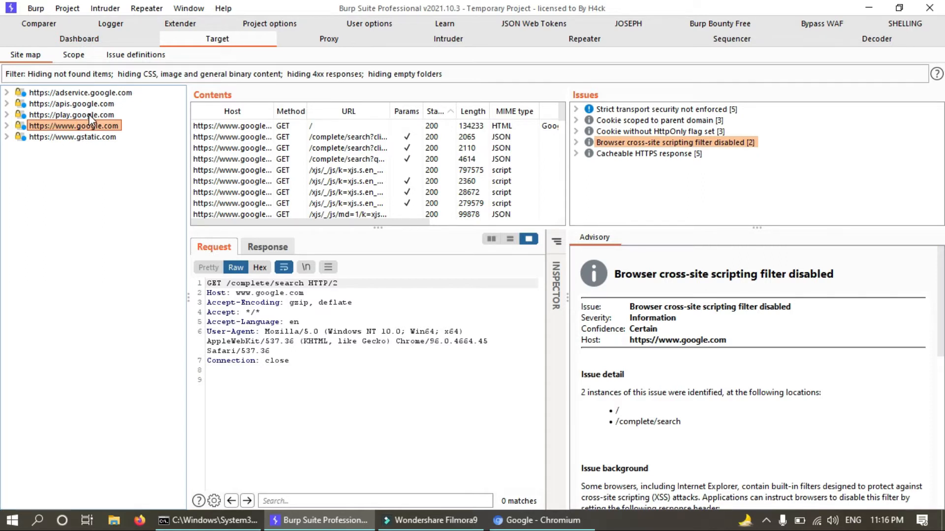
{"action": "left_click", "coordinate": [7, 126]}
{"action": "left_click", "coordinate": [7, 127]}
{"action": "left_click", "coordinate": [7, 127]}
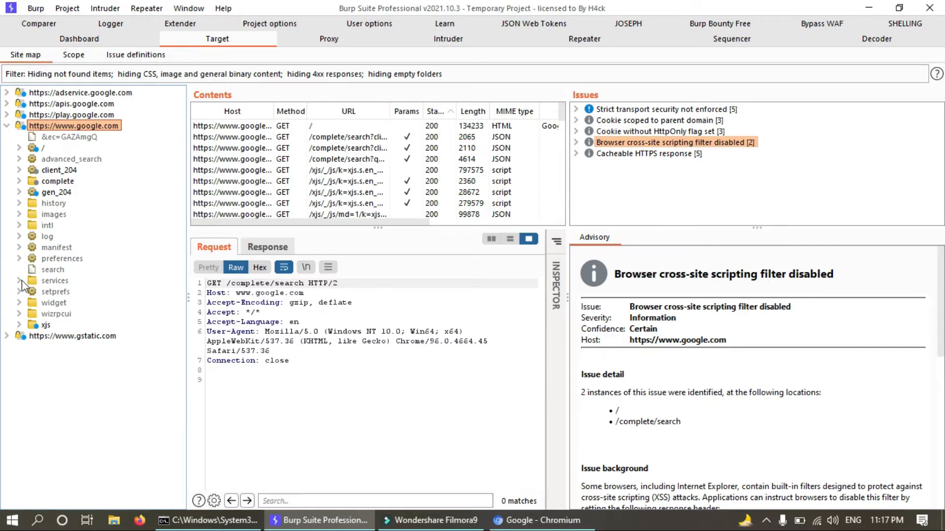
{"action": "left_click", "coordinate": [18, 148]}
{"action": "left_click", "coordinate": [20, 170]}
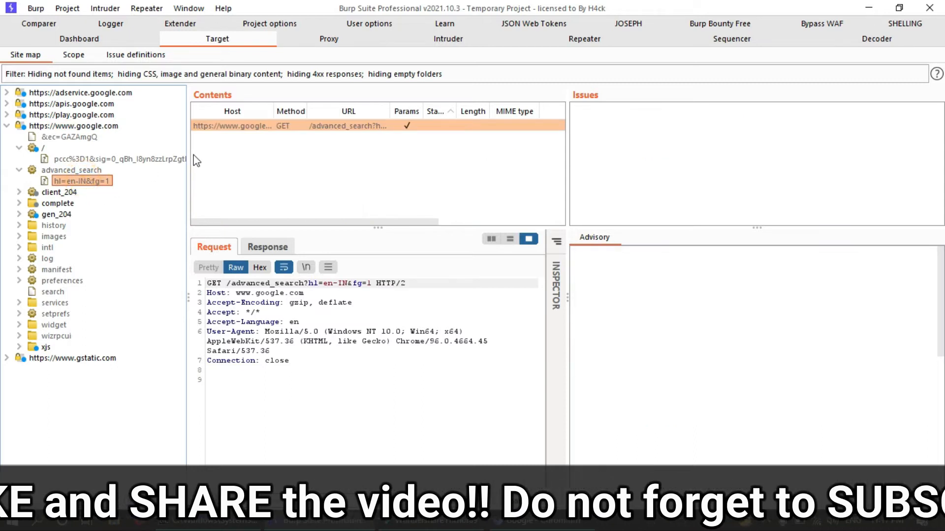
{"action": "left_click", "coordinate": [20, 192]}
{"action": "left_click", "coordinate": [28, 203]}
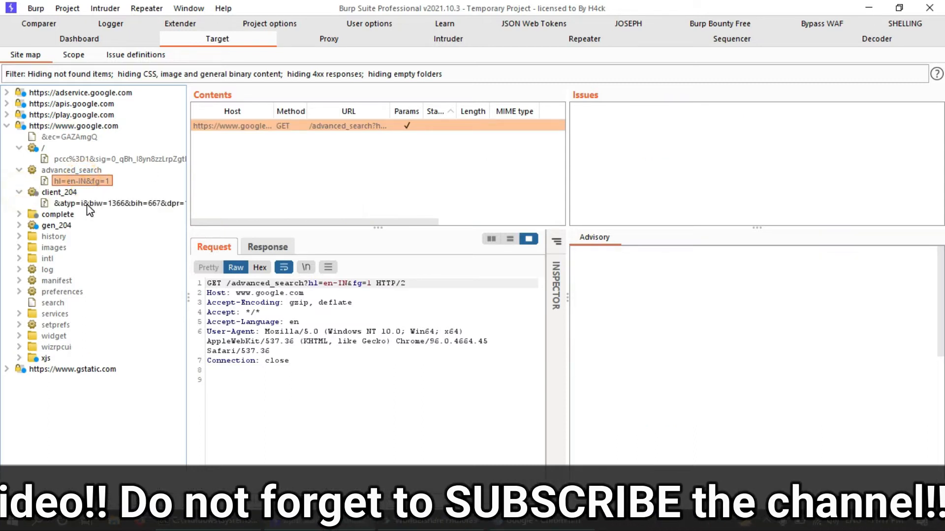
{"action": "left_click", "coordinate": [19, 214]}
{"action": "left_click", "coordinate": [36, 226]}
{"action": "left_click", "coordinate": [33, 225]}
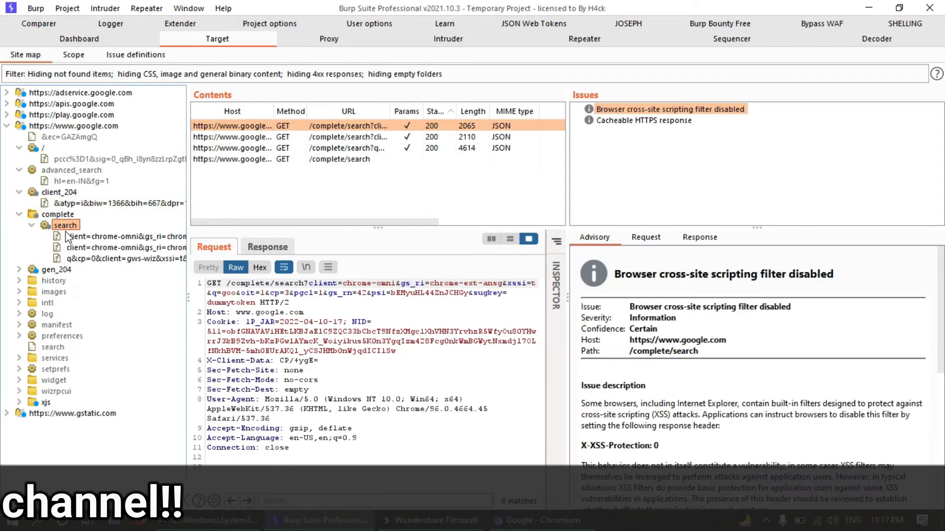
{"action": "left_click", "coordinate": [112, 237]}
{"action": "left_click", "coordinate": [111, 259]}
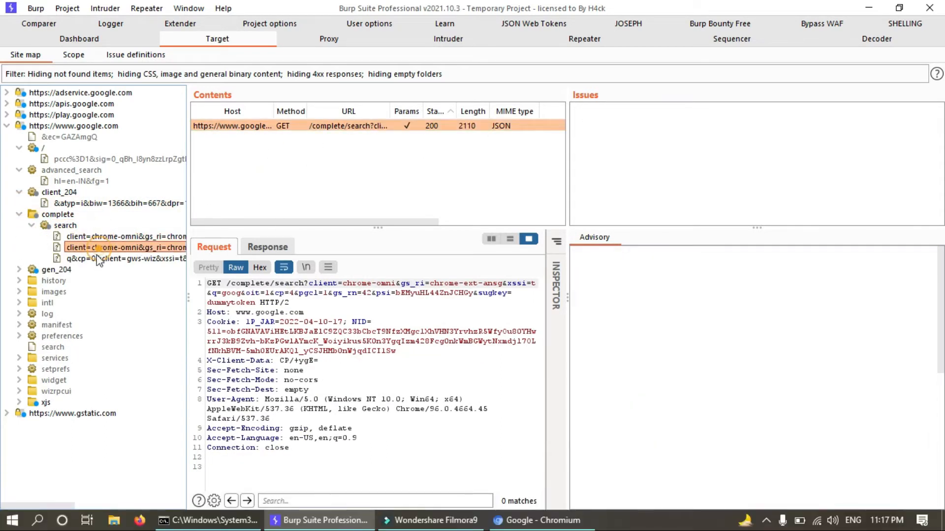
{"action": "left_click", "coordinate": [20, 270]}
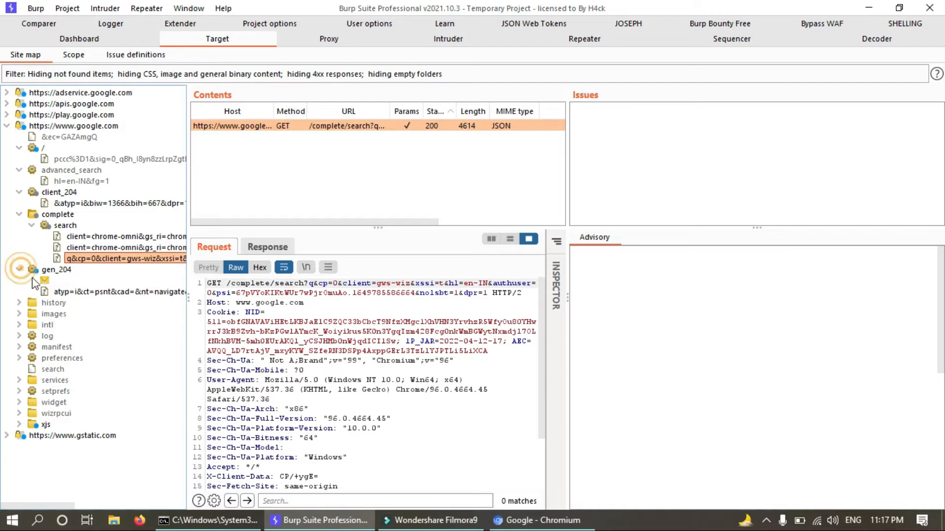
{"action": "left_click", "coordinate": [89, 292]}
{"action": "scroll", "coordinate": [383, 207], "scroll_direction": "right", "scroll_amount": 3}
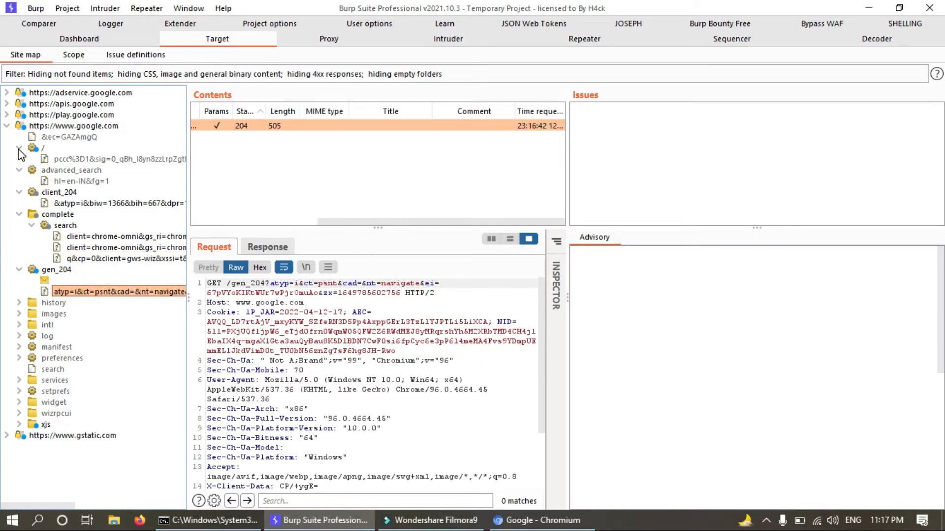
{"action": "left_click", "coordinate": [80, 159]}
{"action": "left_click", "coordinate": [7, 126]}
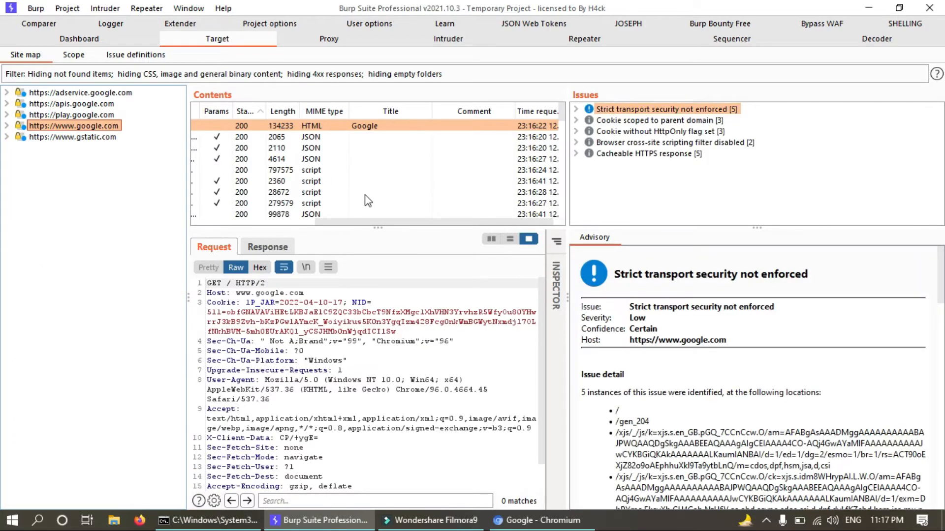
{"action": "left_click_drag", "start_coordinate": [363, 226], "coordinate": [238, 226]}
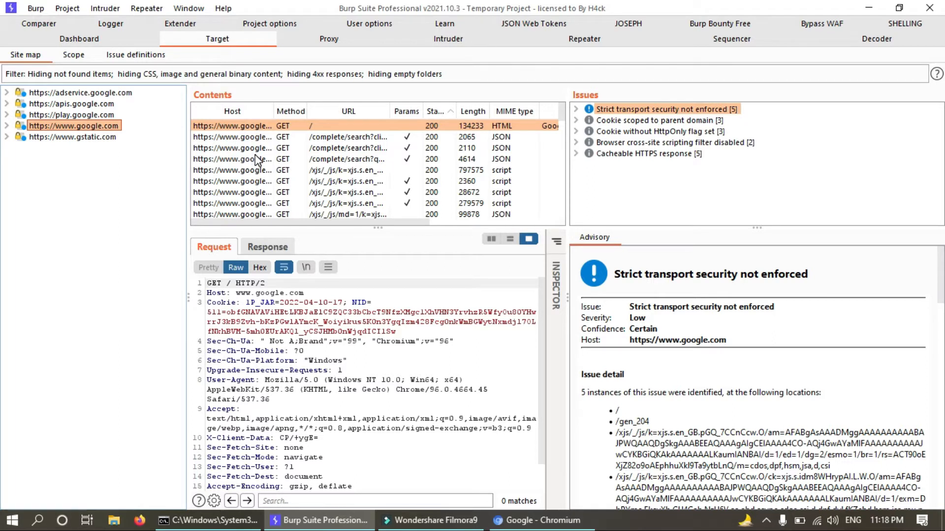
{"action": "scroll", "coordinate": [256, 160], "scroll_direction": "down", "scroll_amount": 10}
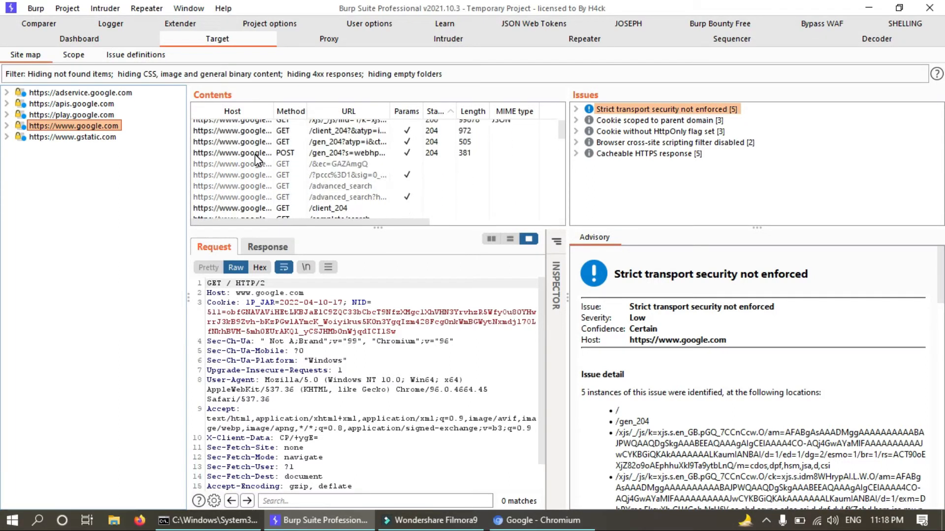
{"action": "scroll", "coordinate": [255, 159], "scroll_direction": "up", "scroll_amount": 10}
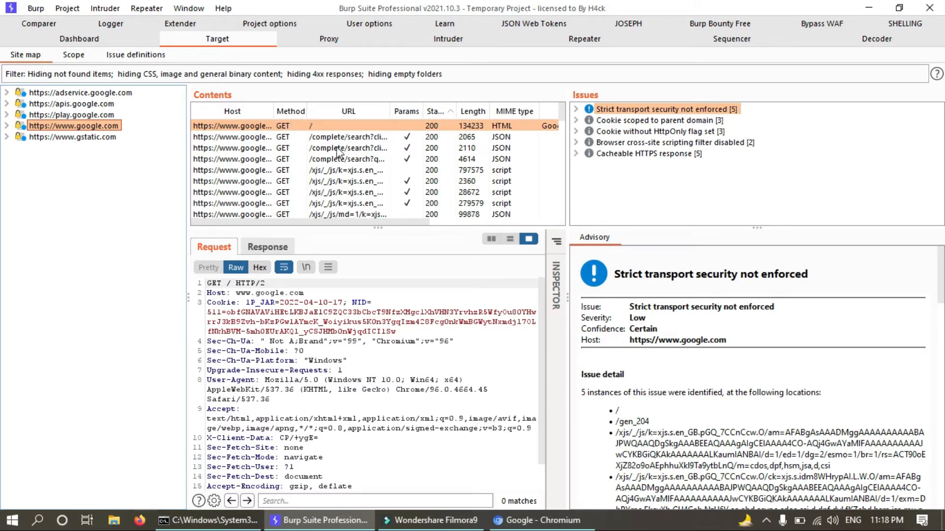
{"action": "left_click", "coordinate": [409, 137]}
{"action": "left_click", "coordinate": [407, 148]}
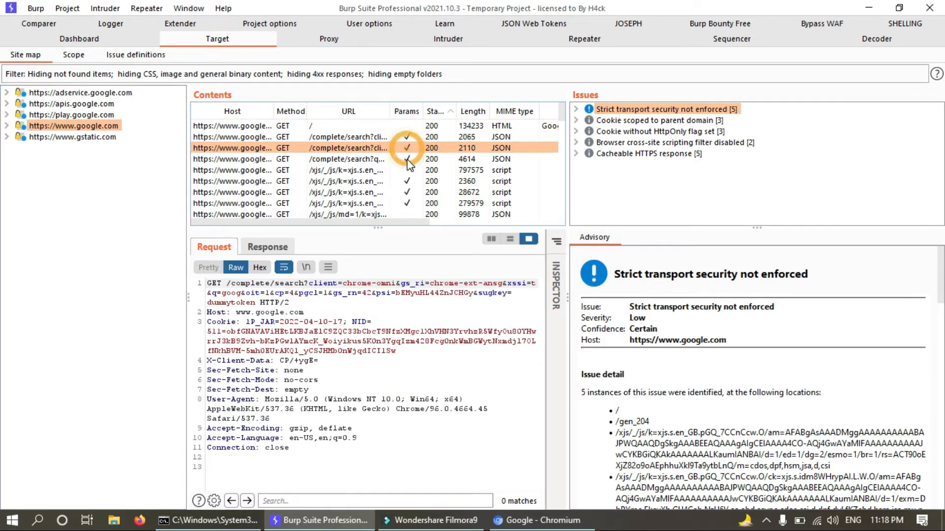
{"action": "left_click", "coordinate": [407, 159]}
{"action": "left_click", "coordinate": [407, 182]}
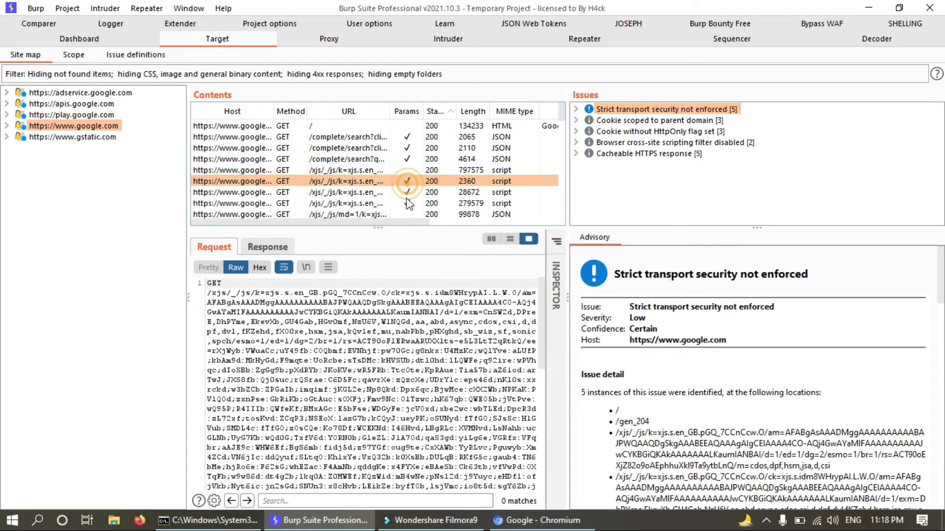
{"action": "left_click", "coordinate": [406, 202]}
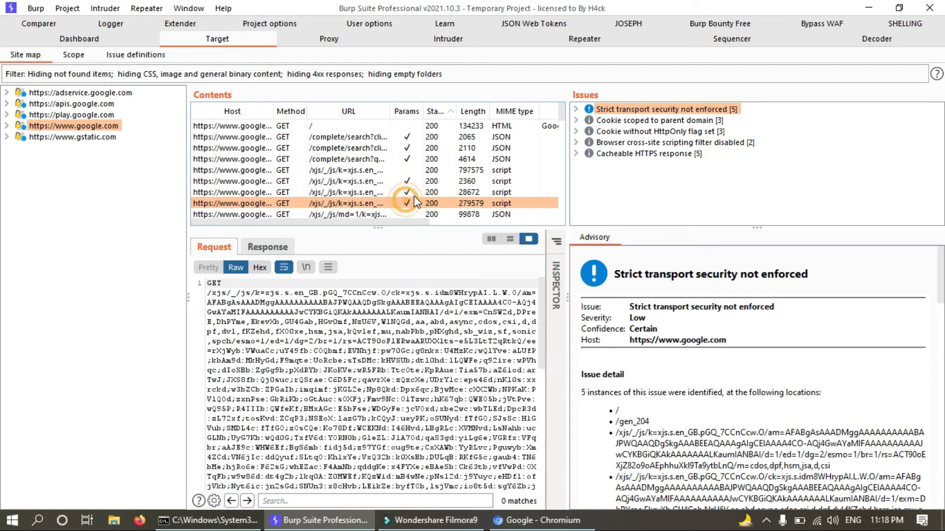
Select the root request in the contents list and review its MIME type, title, comment and time-requested columns
{"action": "left_click", "coordinate": [434, 126]}
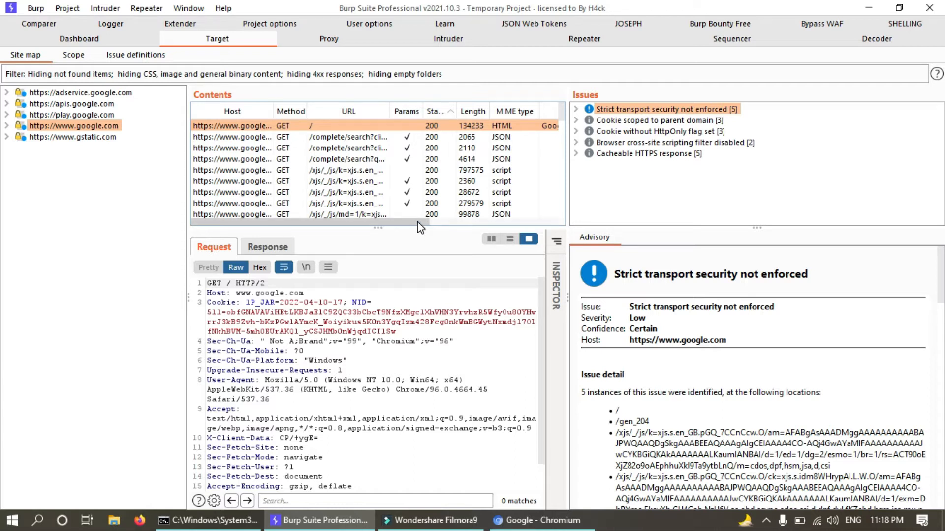
{"action": "left_click_drag", "start_coordinate": [417, 223], "coordinate": [548, 224]}
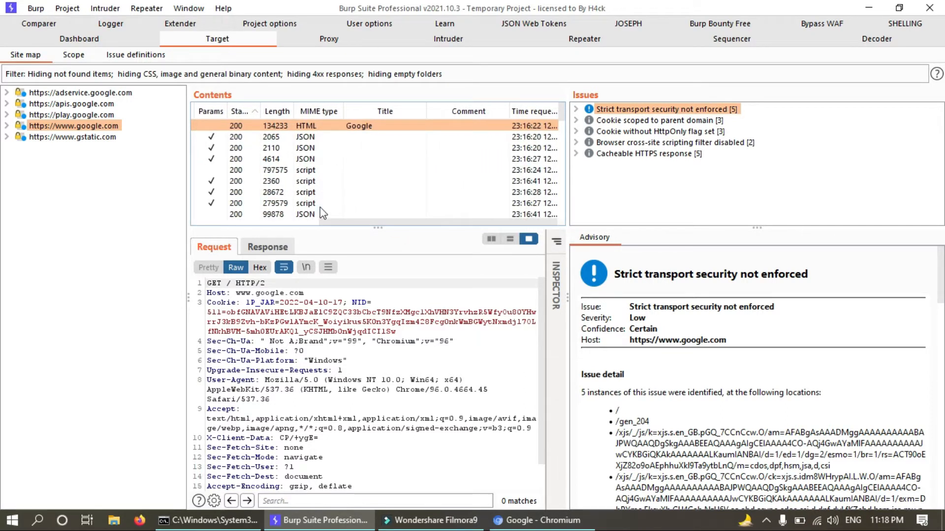
{"action": "left_click_drag", "start_coordinate": [406, 223], "coordinate": [497, 223]}
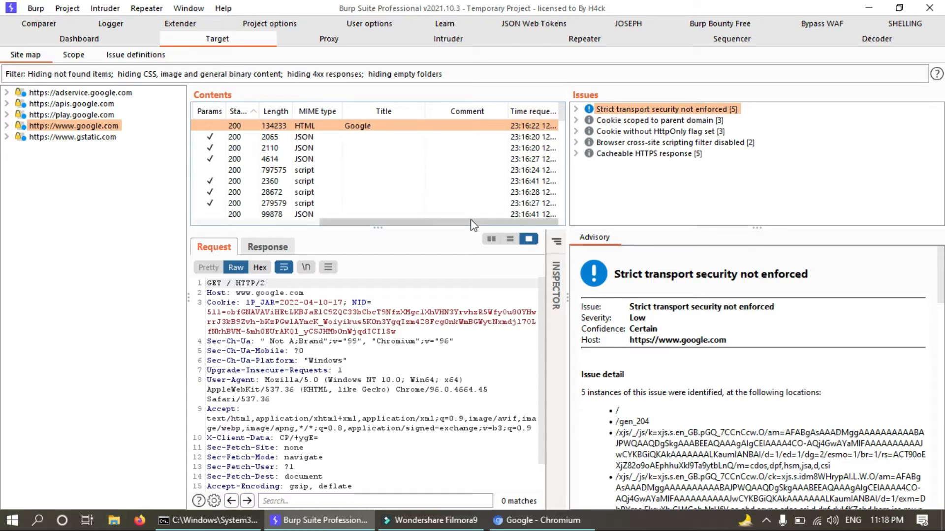
{"action": "left_click_drag", "start_coordinate": [516, 223], "coordinate": [188, 217]}
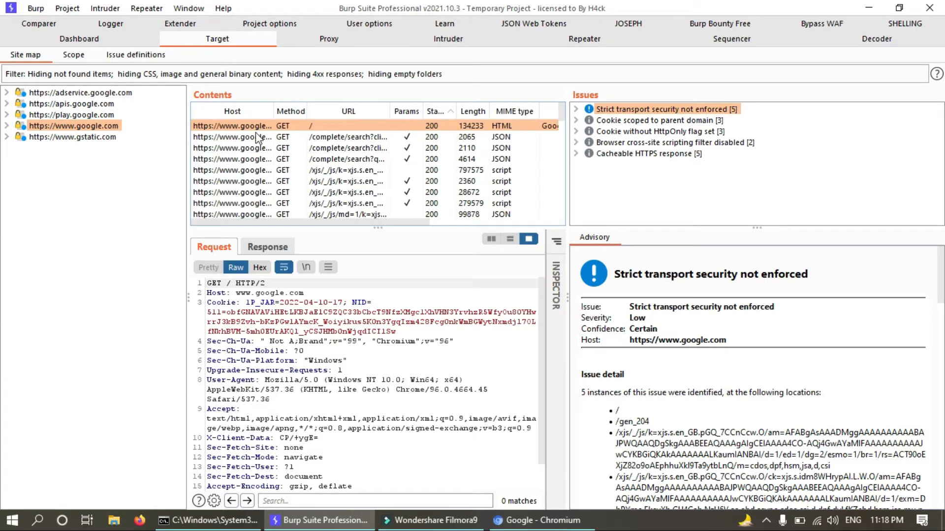
Select the /complete/search?q request with parameters and read through its response in Pretty format
{"action": "left_click", "coordinate": [254, 148]}
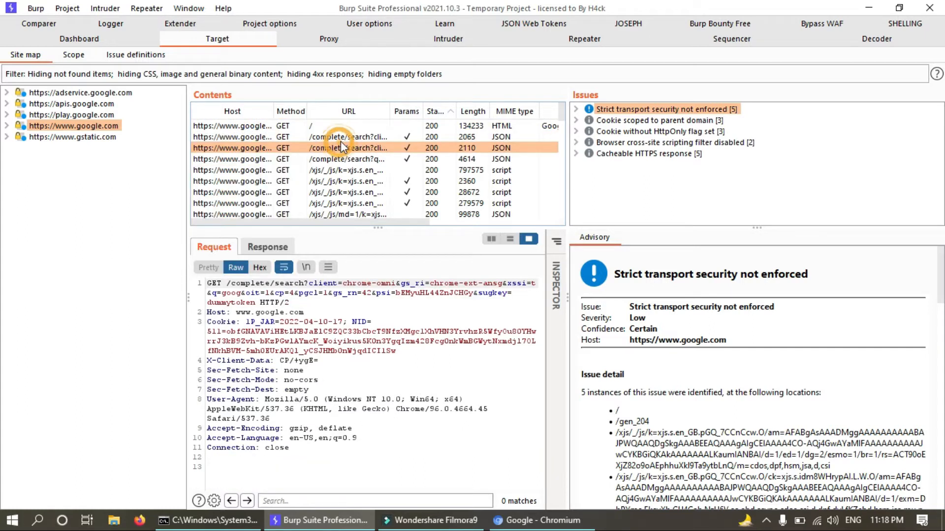
{"action": "left_click", "coordinate": [346, 158]}
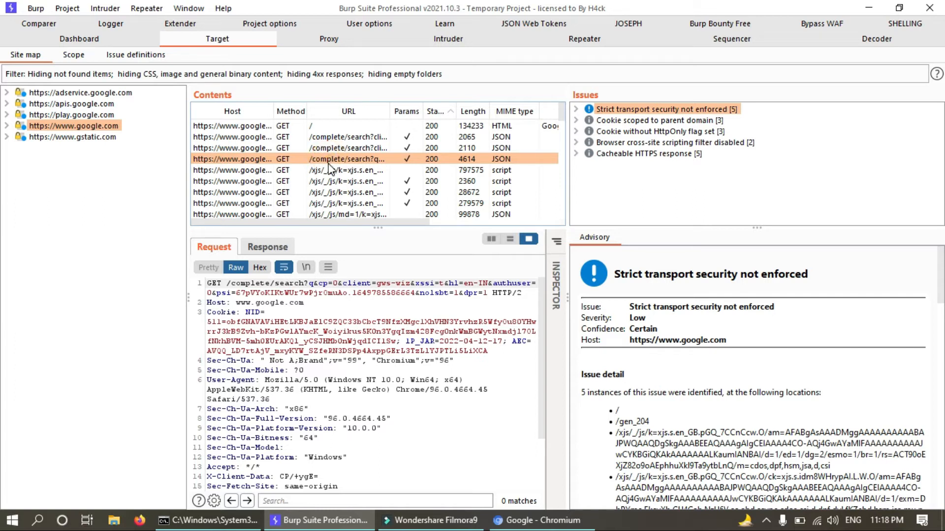
{"action": "scroll", "coordinate": [290, 331], "scroll_direction": "down", "scroll_amount": 2}
{"action": "scroll", "coordinate": [290, 331], "scroll_direction": "up", "scroll_amount": 2}
{"action": "left_click", "coordinate": [268, 247]}
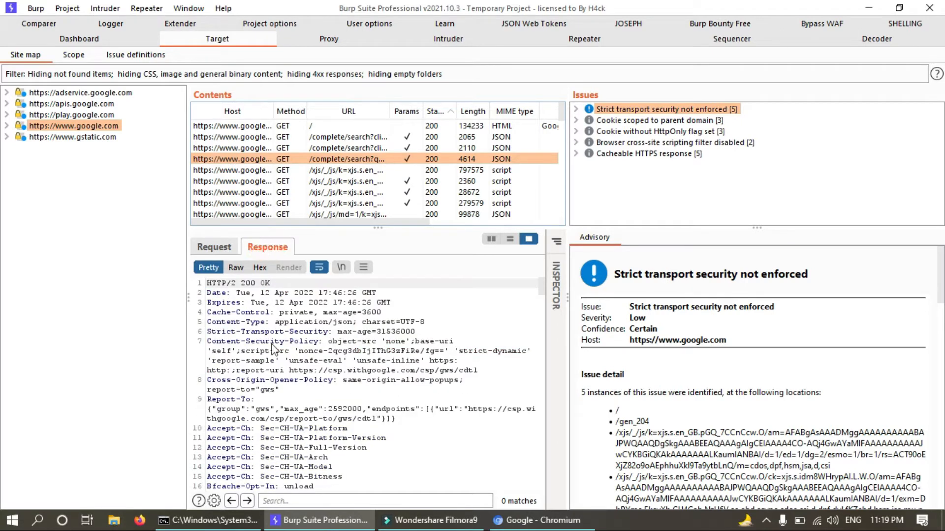
{"action": "scroll", "coordinate": [302, 336], "scroll_direction": "down", "scroll_amount": 12}
{"action": "scroll", "coordinate": [302, 336], "scroll_direction": "down", "scroll_amount": 15}
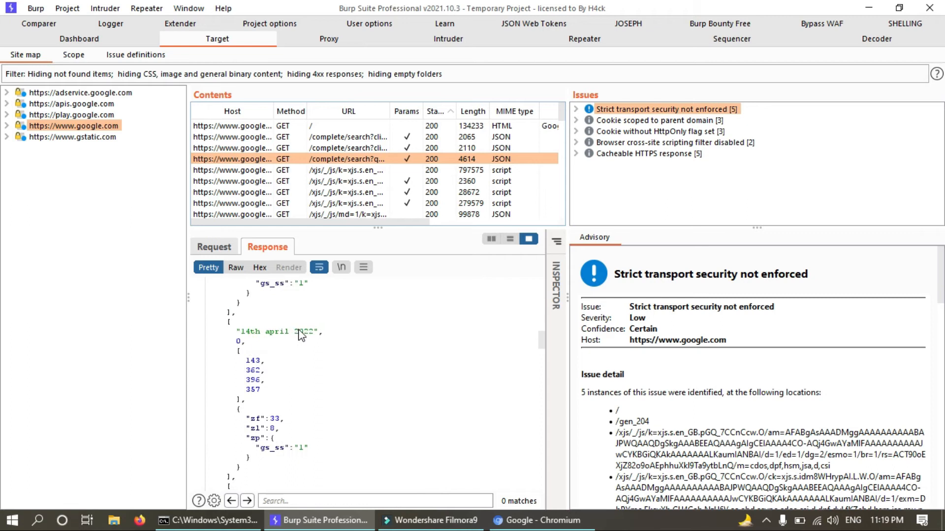
{"action": "scroll", "coordinate": [298, 330], "scroll_direction": "down", "scroll_amount": 10}
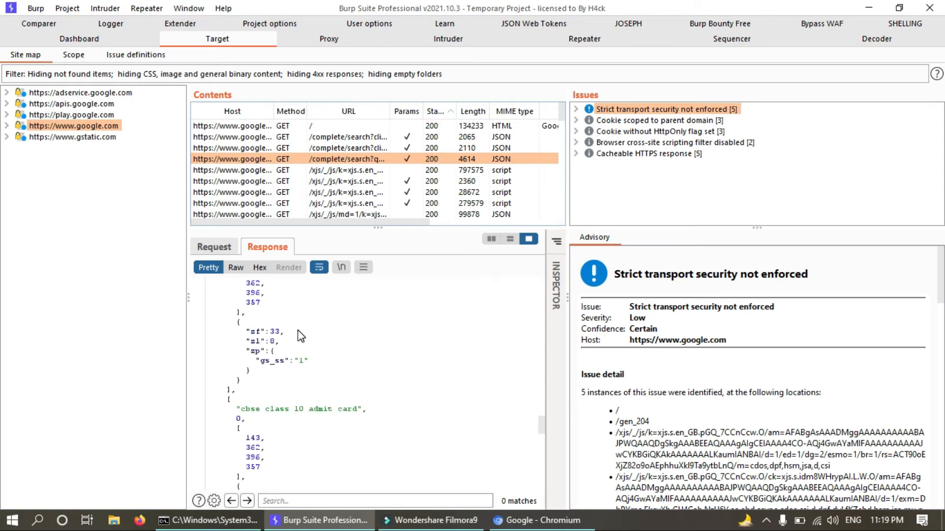
{"action": "scroll", "coordinate": [262, 354], "scroll_direction": "up", "scroll_amount": 20}
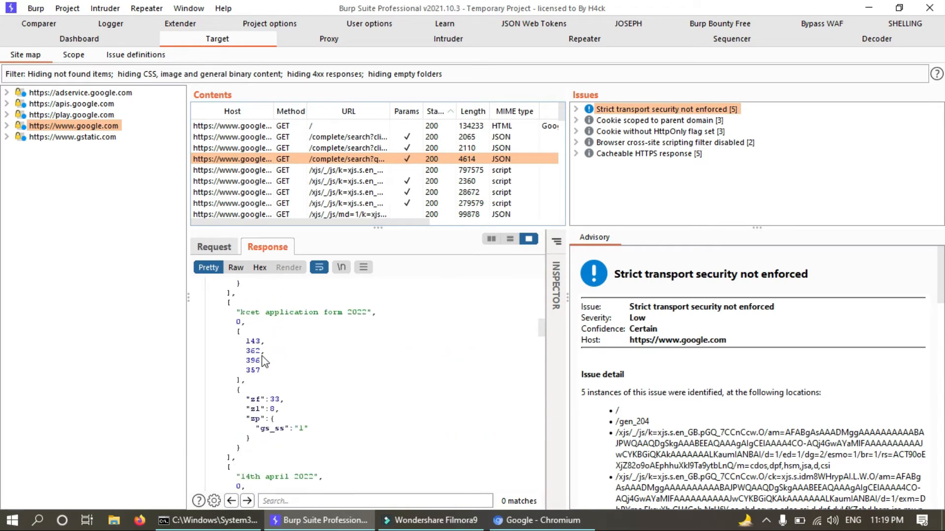
View the same response in Raw and Hex formats, and return to the request message
{"action": "left_click", "coordinate": [237, 268]}
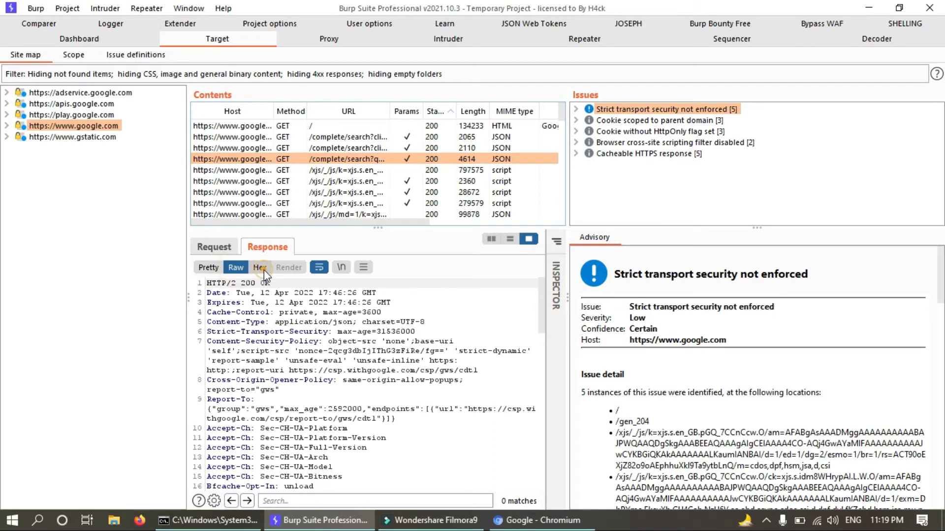
{"action": "left_click", "coordinate": [259, 268]}
{"action": "scroll", "coordinate": [311, 334], "scroll_direction": "down", "scroll_amount": 7}
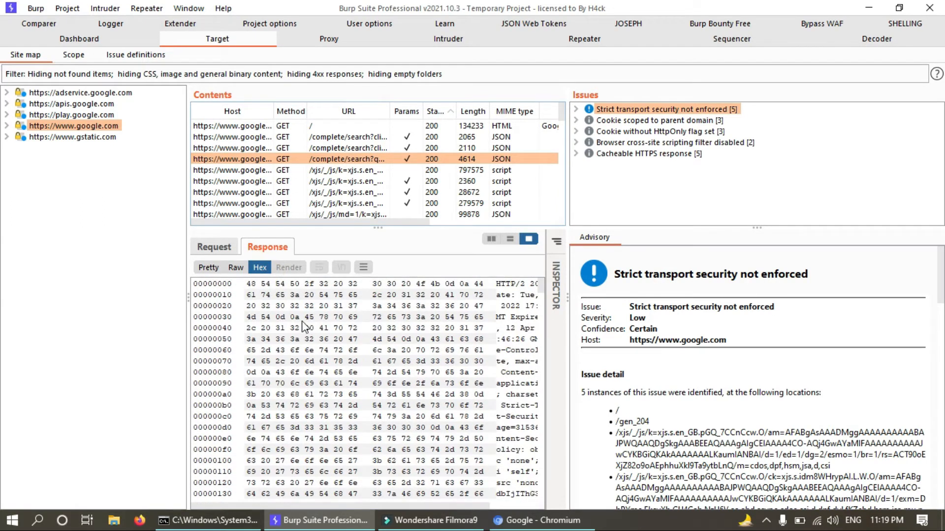
{"action": "left_click", "coordinate": [209, 268]}
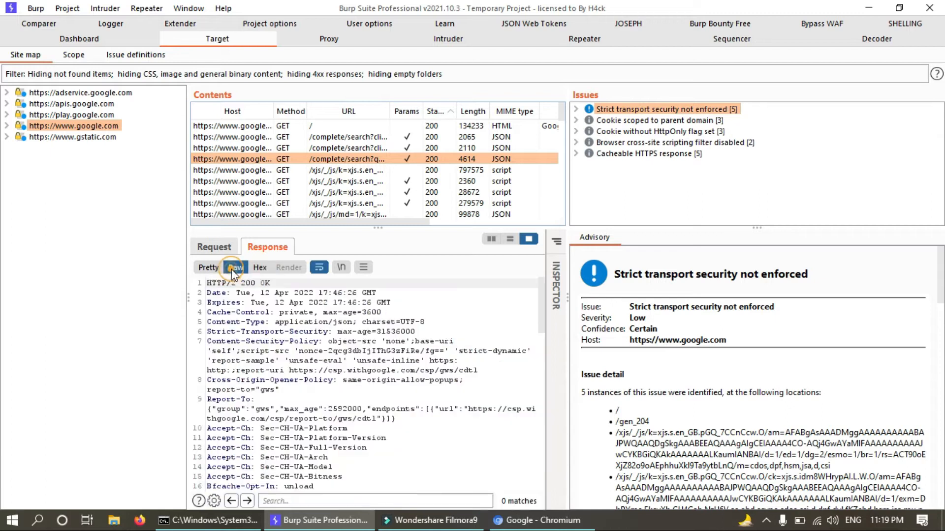
{"action": "left_click", "coordinate": [213, 246]}
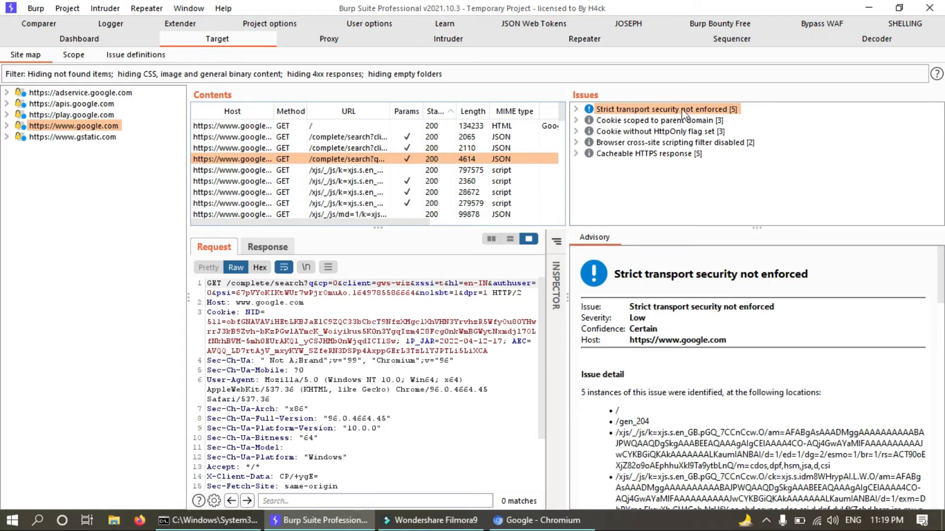
Expand the "Strict transport security not enforced" issue and view the advisory for each affected path
{"action": "left_click", "coordinate": [577, 109]}
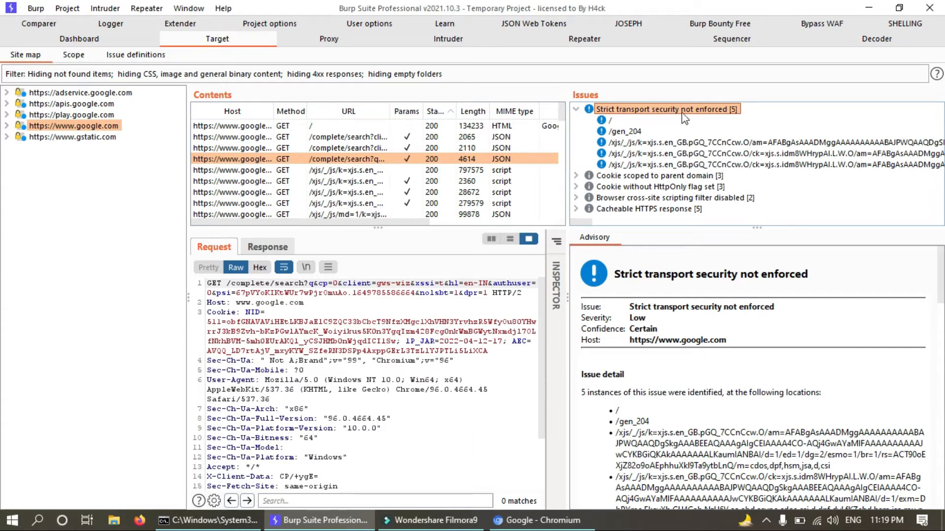
{"action": "left_click", "coordinate": [574, 111]}
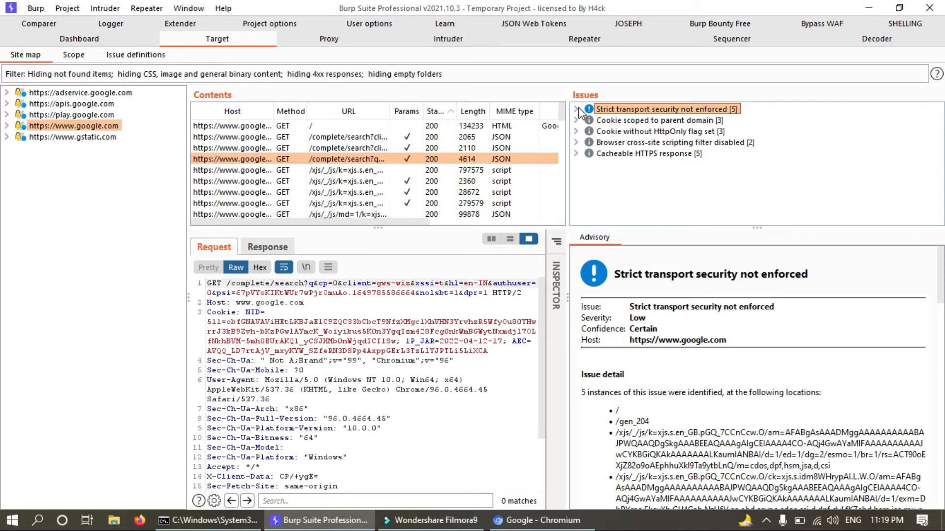
{"action": "left_click", "coordinate": [580, 109]}
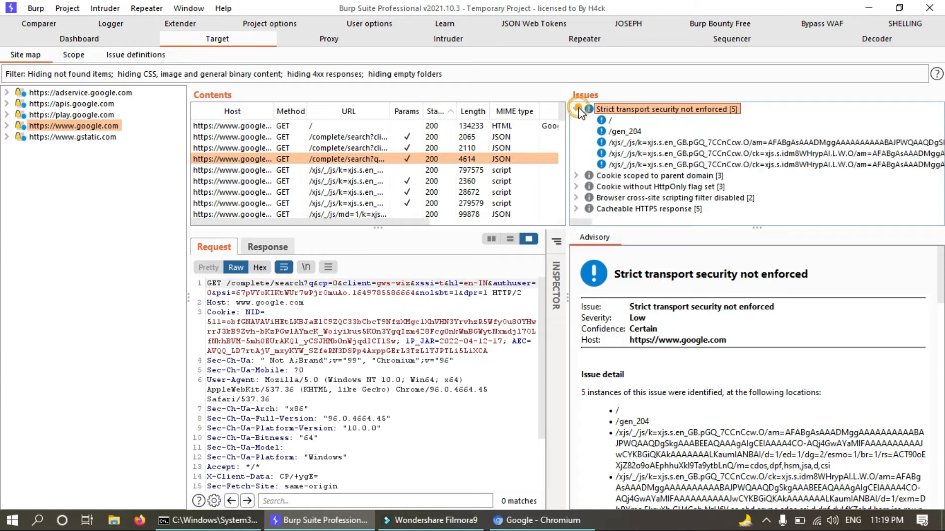
{"action": "left_click", "coordinate": [610, 121]}
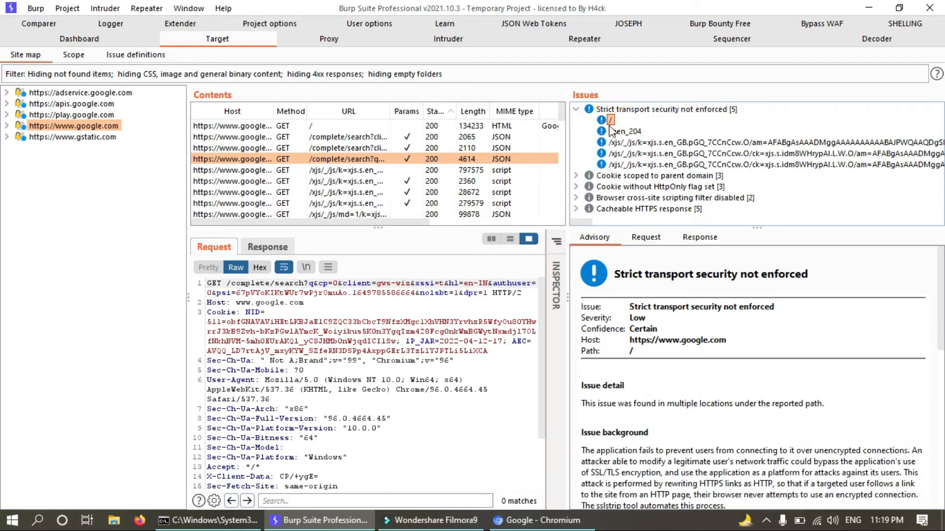
{"action": "left_click", "coordinate": [636, 133]}
{"action": "left_click", "coordinate": [641, 143]}
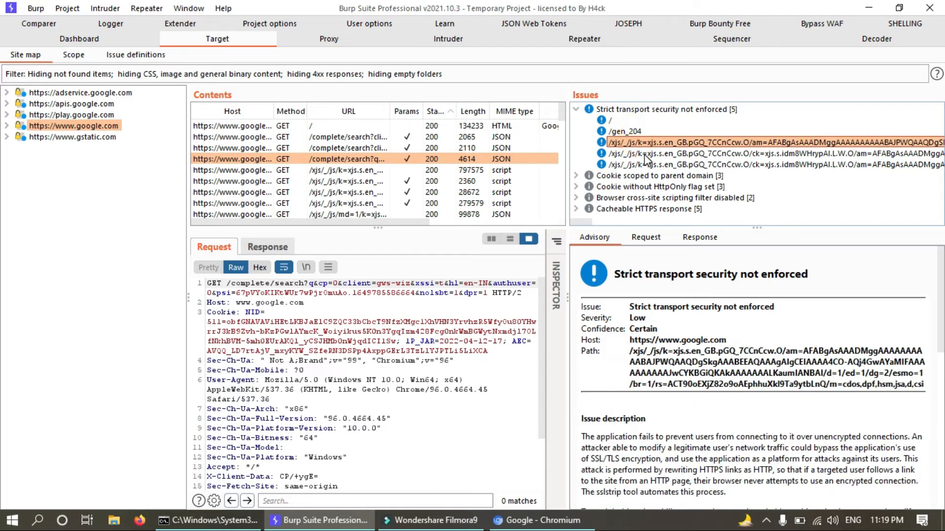
{"action": "left_click", "coordinate": [649, 154]}
{"action": "left_click", "coordinate": [650, 164]}
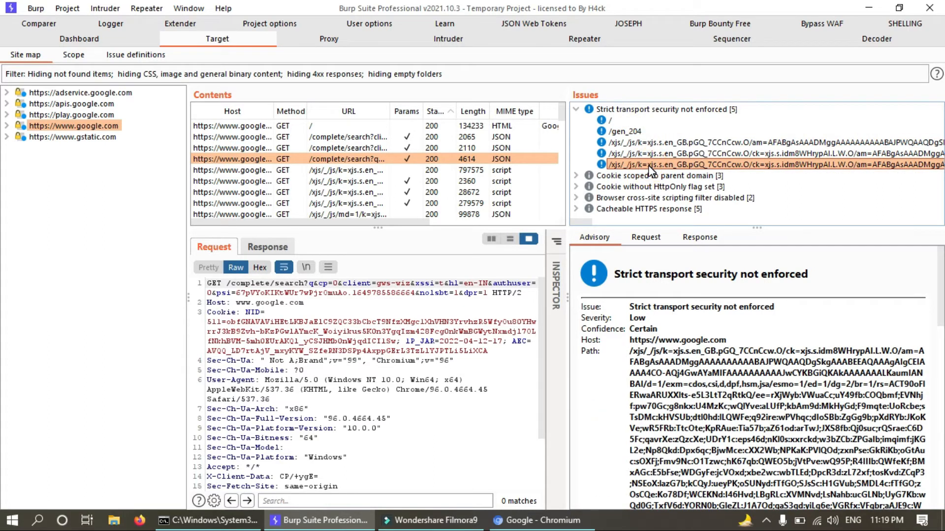
{"action": "left_click", "coordinate": [648, 154]}
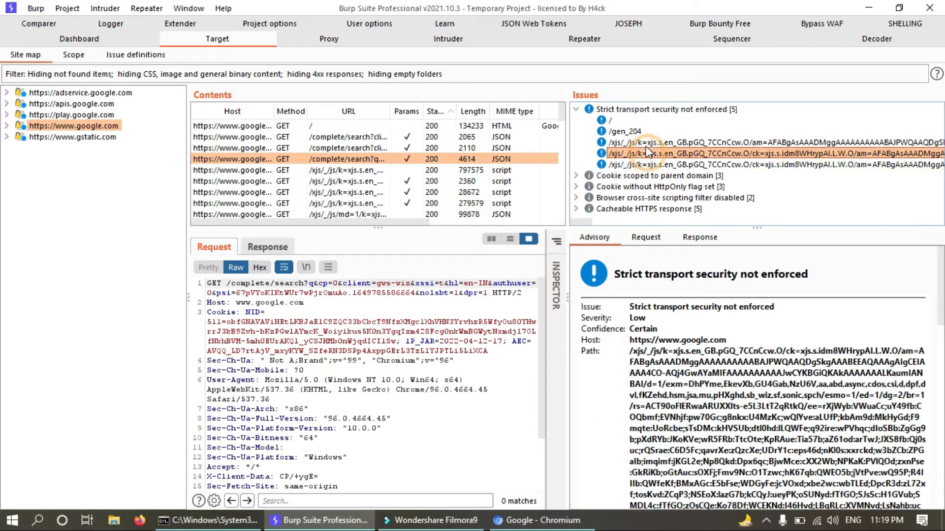
{"action": "left_click", "coordinate": [641, 143]}
{"action": "left_click", "coordinate": [635, 132]}
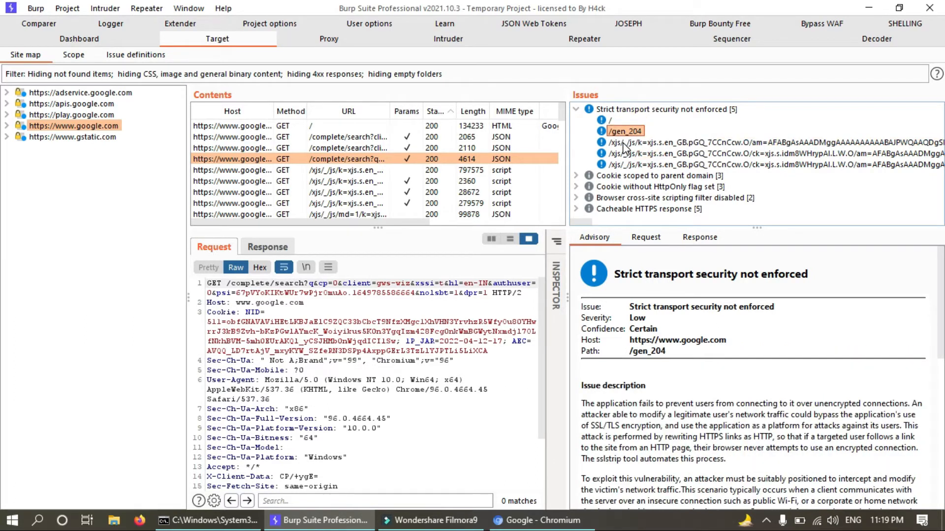
{"action": "left_click", "coordinate": [636, 148]}
{"action": "left_click", "coordinate": [636, 153]}
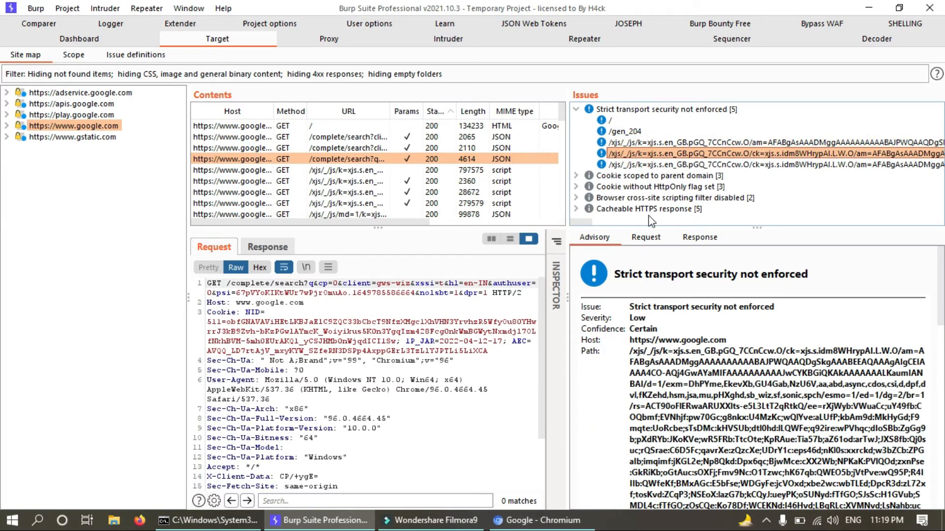
Read the /gen_204 advisory from its severity, confidence, host and path details down to the references and vulnerability classifications
{"action": "left_click", "coordinate": [624, 129]}
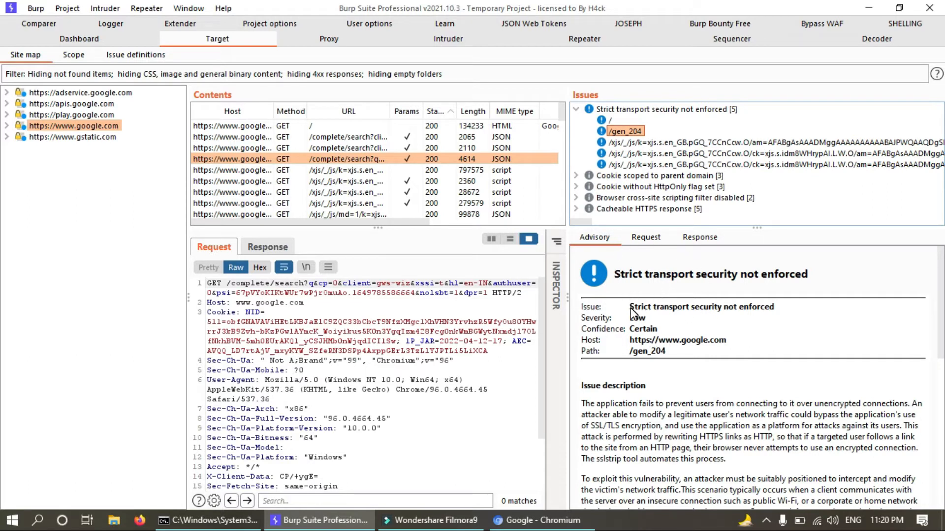
{"action": "left_click_drag", "start_coordinate": [631, 309], "coordinate": [777, 320]}
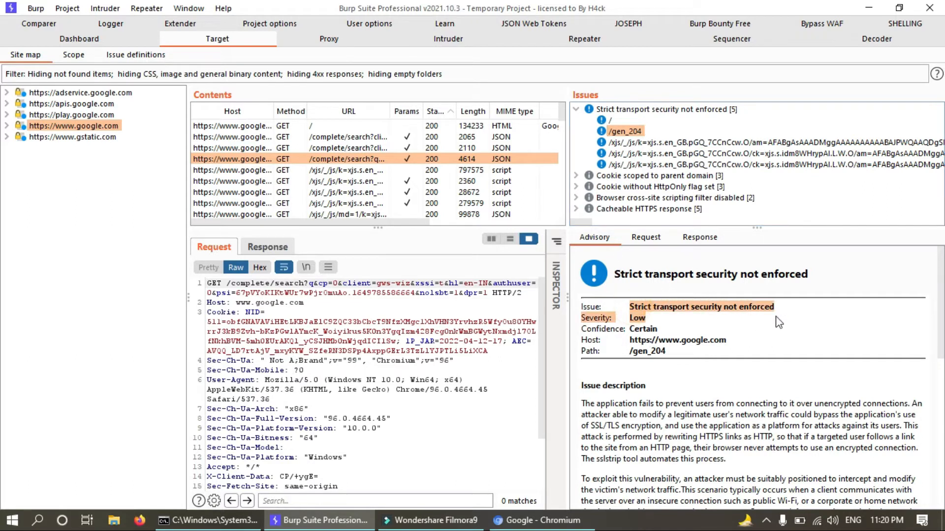
{"action": "left_click", "coordinate": [634, 331]}
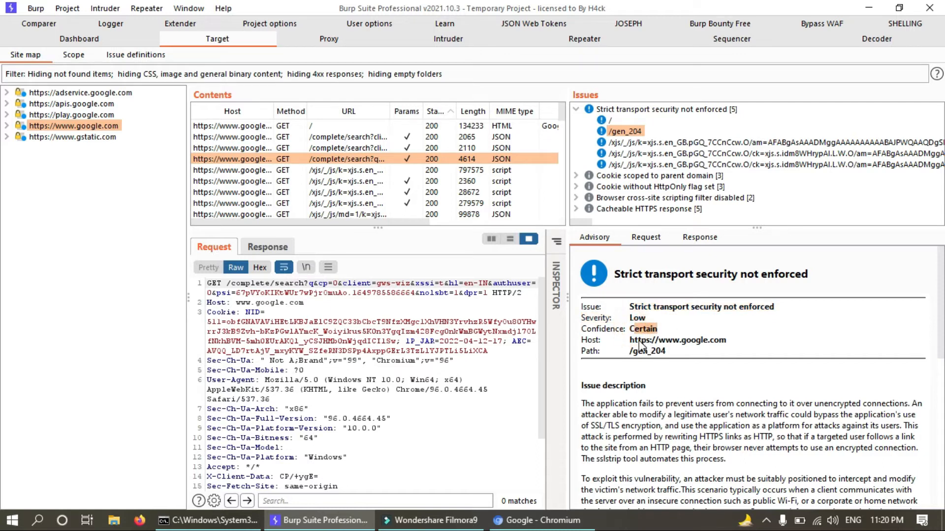
{"action": "left_click_drag", "start_coordinate": [631, 340], "coordinate": [731, 342]}
{"action": "left_click_drag", "start_coordinate": [623, 352], "coordinate": [703, 353]}
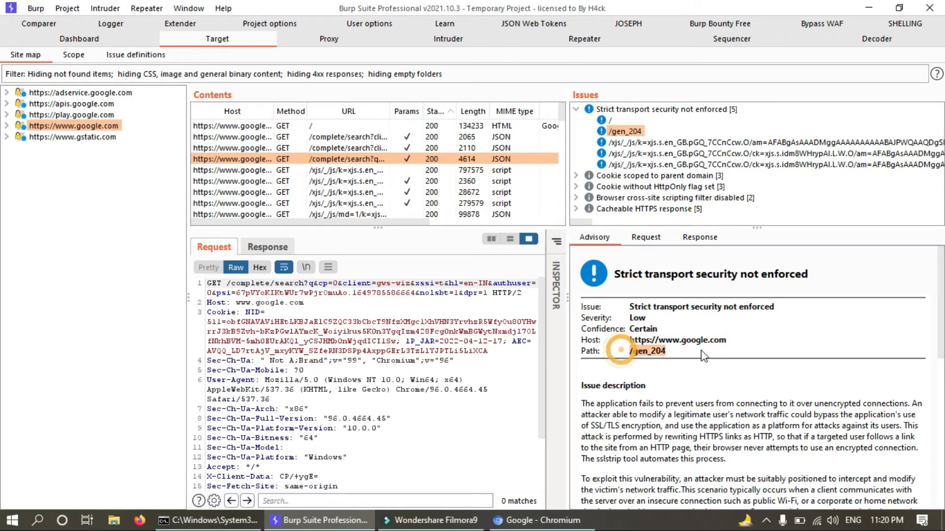
{"action": "scroll", "coordinate": [701, 350], "scroll_direction": "down", "scroll_amount": 3}
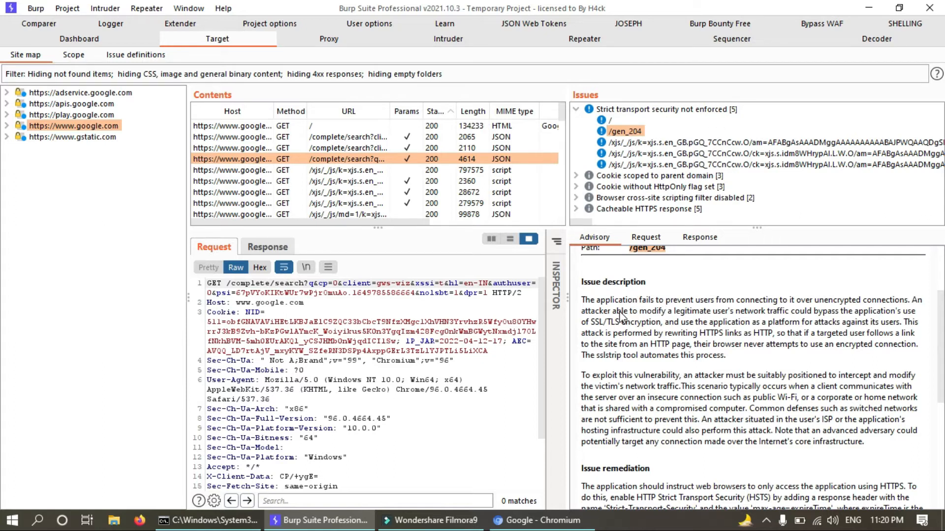
{"action": "scroll", "coordinate": [621, 318], "scroll_direction": "down", "scroll_amount": 7}
{"action": "scroll", "coordinate": [621, 319], "scroll_direction": "down", "scroll_amount": 1}
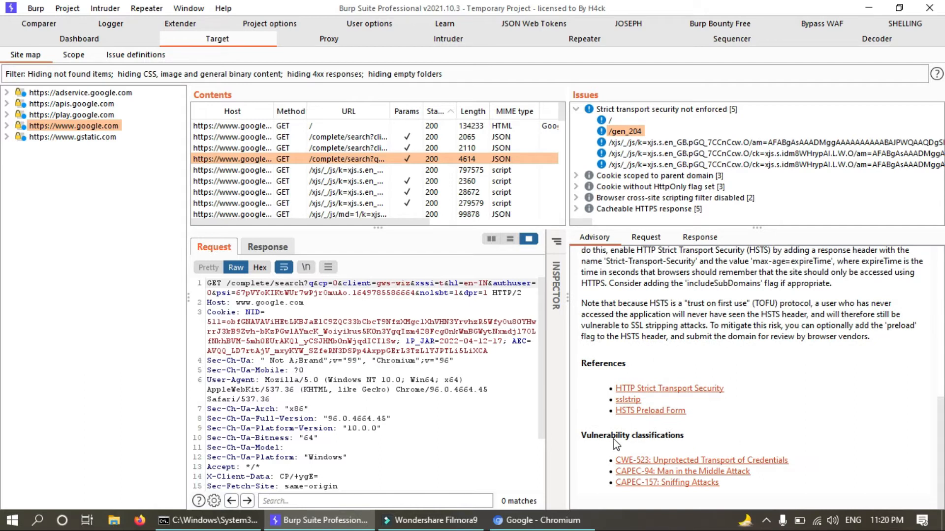
View the request and response messages attached to the /gen_204 "Strict transport security not enforced" issue
{"action": "scroll", "coordinate": [721, 372], "scroll_direction": "up", "scroll_amount": 8}
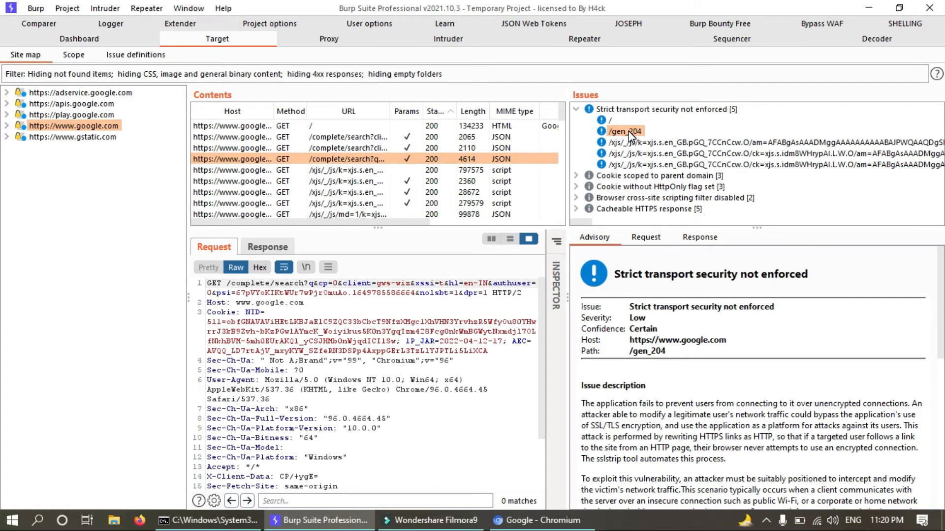
{"action": "left_click", "coordinate": [646, 238]}
{"action": "left_click", "coordinate": [699, 238]}
{"action": "left_click", "coordinate": [646, 238]}
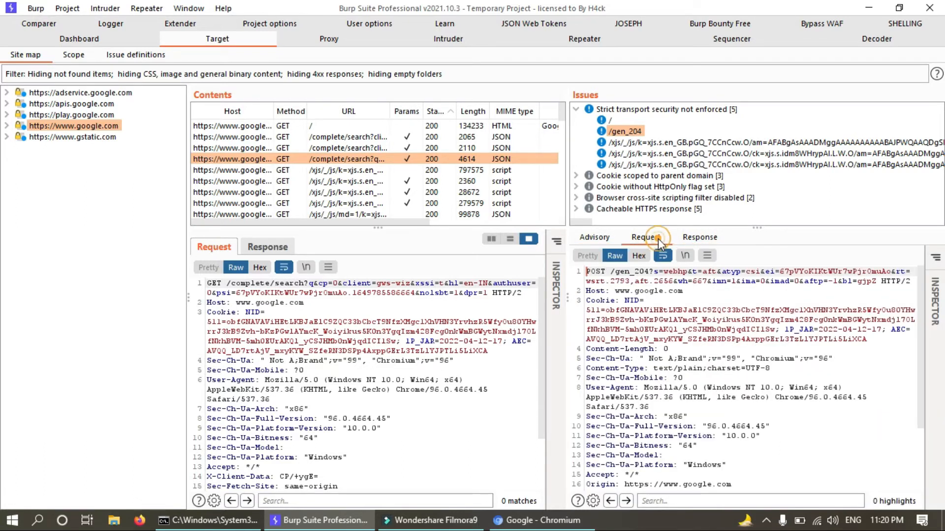
{"action": "left_click", "coordinate": [698, 238]}
{"action": "left_click", "coordinate": [631, 238]}
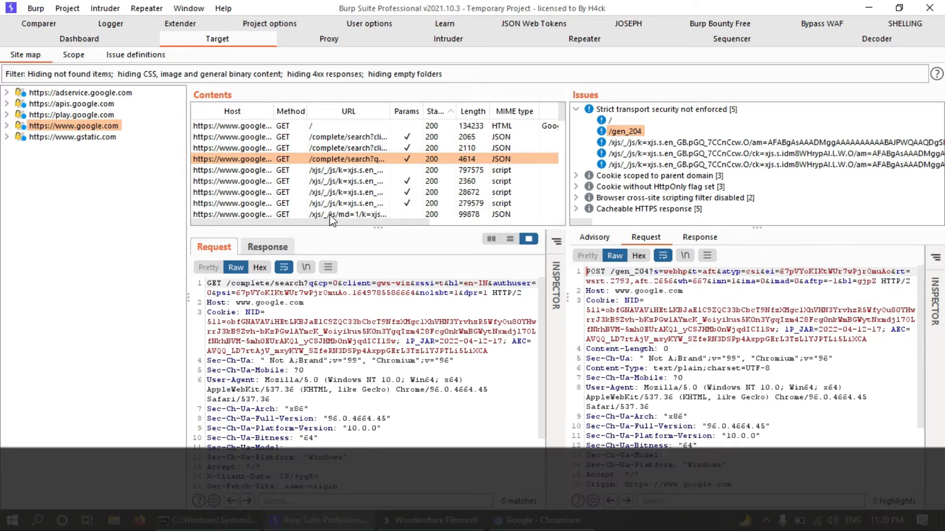
{"action": "left_click", "coordinate": [108, 206]}
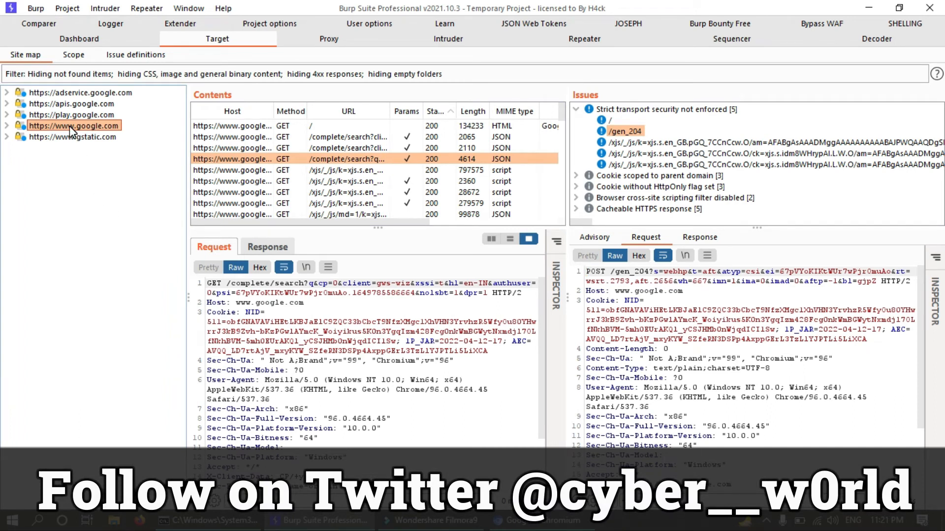
{"action": "left_click", "coordinate": [6, 127]}
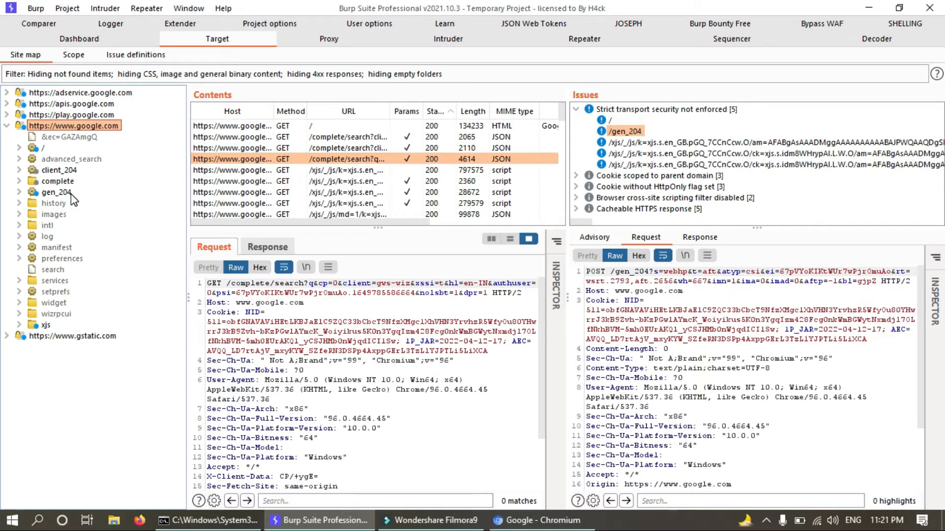
{"action": "left_click", "coordinate": [18, 180]}
{"action": "left_click", "coordinate": [99, 205]}
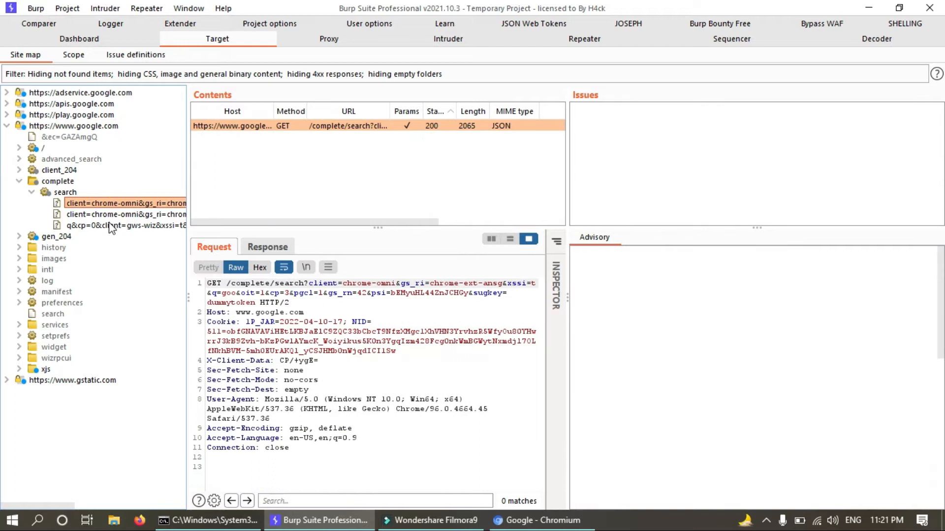
{"action": "left_click", "coordinate": [111, 226]}
{"action": "left_click", "coordinate": [112, 214]}
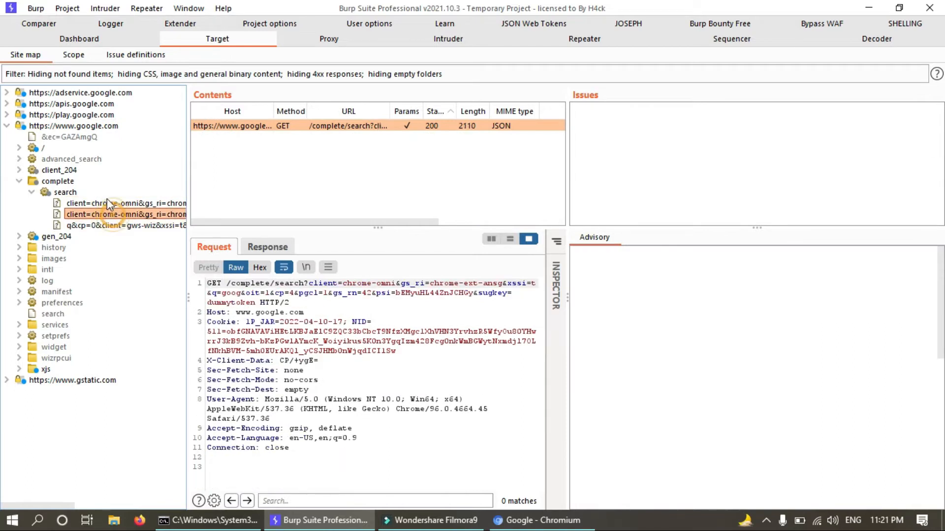
{"action": "left_click", "coordinate": [19, 181]}
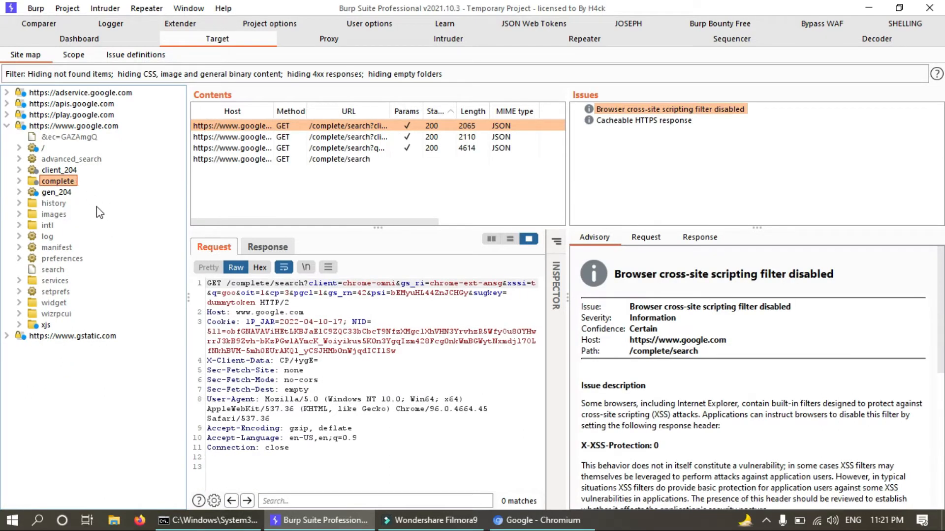
{"action": "left_click", "coordinate": [64, 126]}
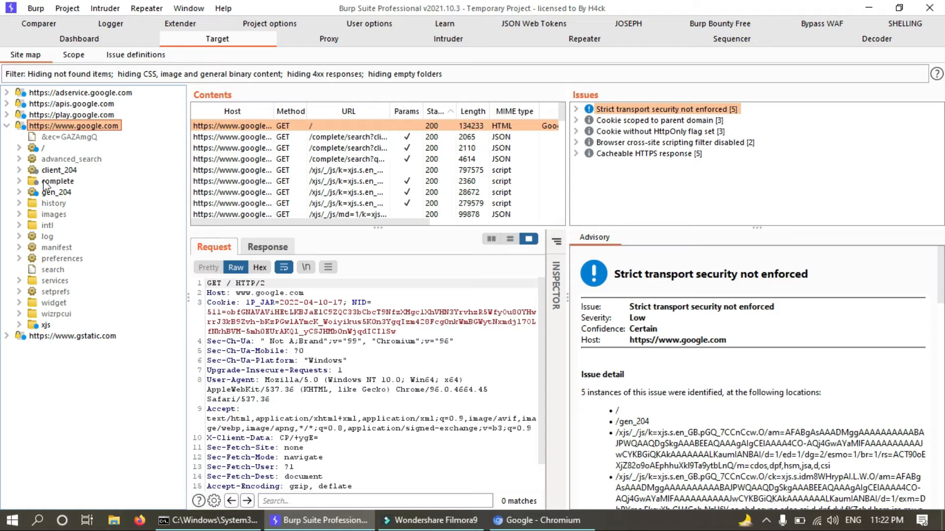
{"action": "left_click", "coordinate": [19, 148]}
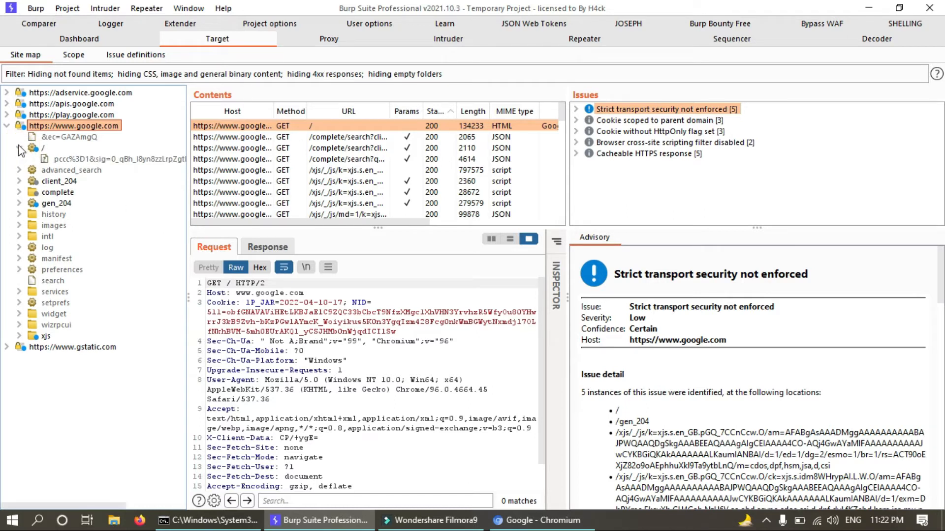
{"action": "left_click", "coordinate": [19, 148]}
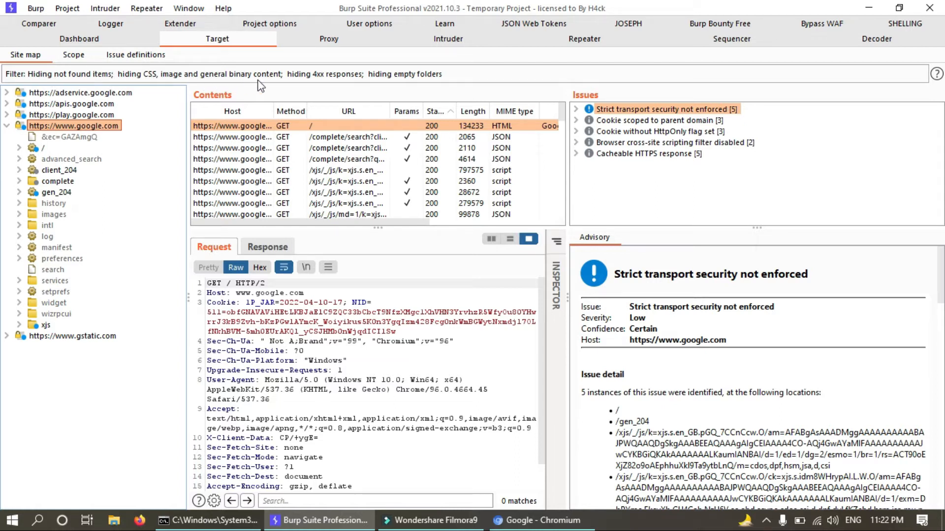
Open the site map filter settings and enable showing only parameterized requests and only in-scope items
{"action": "left_click", "coordinate": [35, 75]}
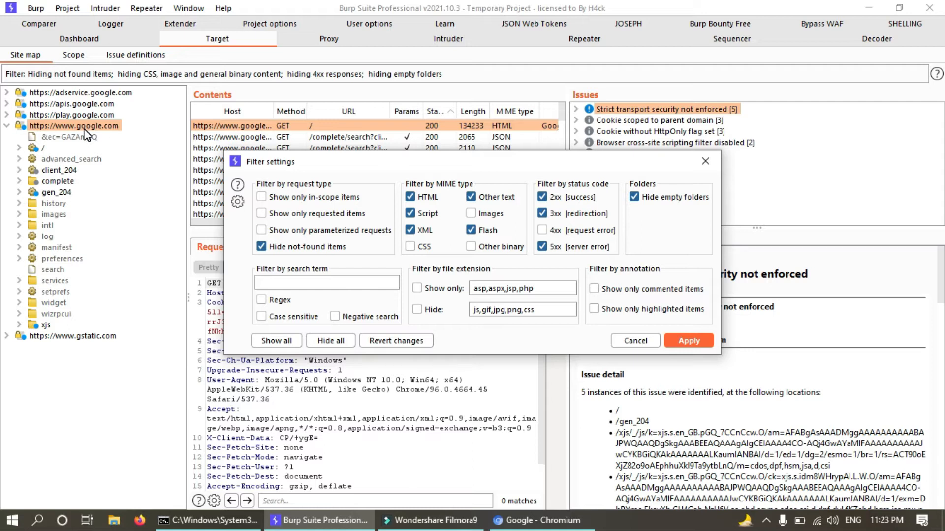
{"action": "left_click", "coordinate": [262, 198]}
{"action": "left_click", "coordinate": [262, 197]}
{"action": "left_click", "coordinate": [283, 236]}
{"action": "left_click", "coordinate": [281, 236]}
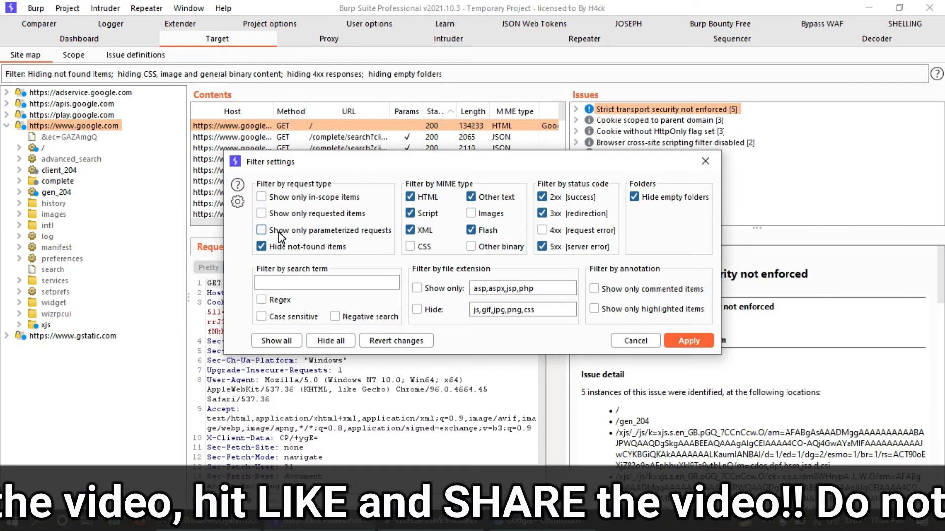
{"action": "left_click", "coordinate": [281, 234]}
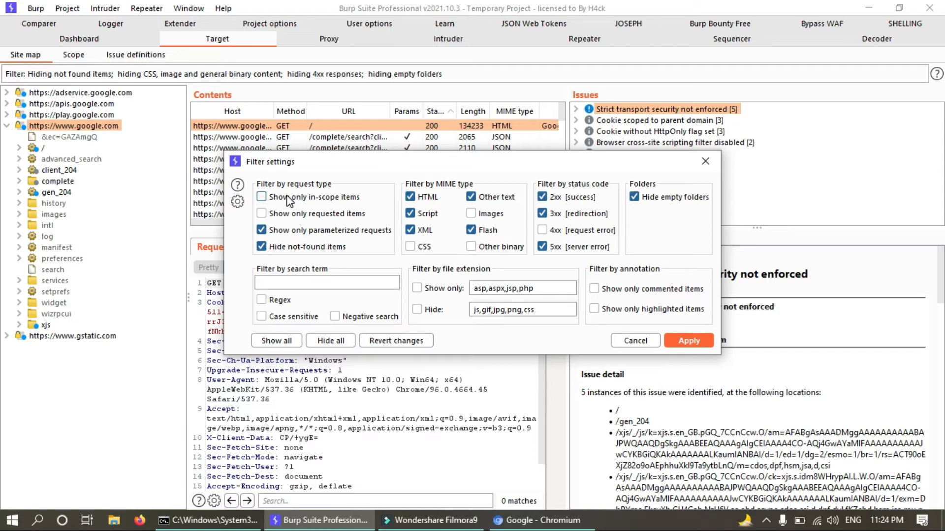
{"action": "left_click", "coordinate": [332, 197]}
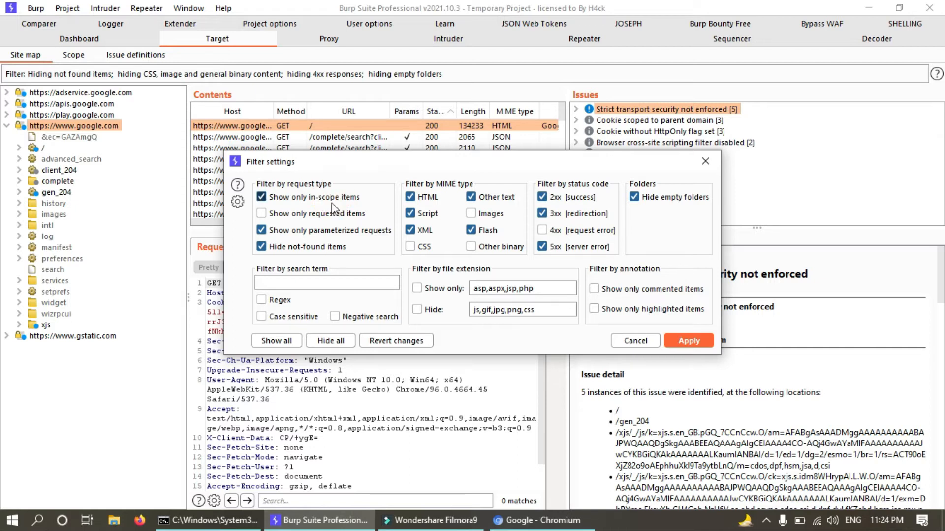
Toggle the Hide not-found items filter and clear the parameterized-requests and in-scope-items filters
{"action": "left_click", "coordinate": [336, 232]}
{"action": "left_click", "coordinate": [339, 249]}
{"action": "left_click", "coordinate": [337, 250]}
{"action": "left_click", "coordinate": [337, 249]}
{"action": "left_click", "coordinate": [336, 249]}
{"action": "left_click", "coordinate": [303, 230]}
{"action": "left_click", "coordinate": [285, 199]}
Clear the HTML, Script, Other text and Flash MIME types so that XML is the only one selected
{"action": "left_click", "coordinate": [429, 214]}
{"action": "left_click", "coordinate": [423, 232]}
{"action": "left_click", "coordinate": [474, 197]}
{"action": "left_click", "coordinate": [485, 231]}
{"action": "left_click", "coordinate": [426, 197]}
{"action": "left_click", "coordinate": [428, 214]}
{"action": "left_click", "coordinate": [428, 214]}
{"action": "left_click", "coordinate": [420, 231]}
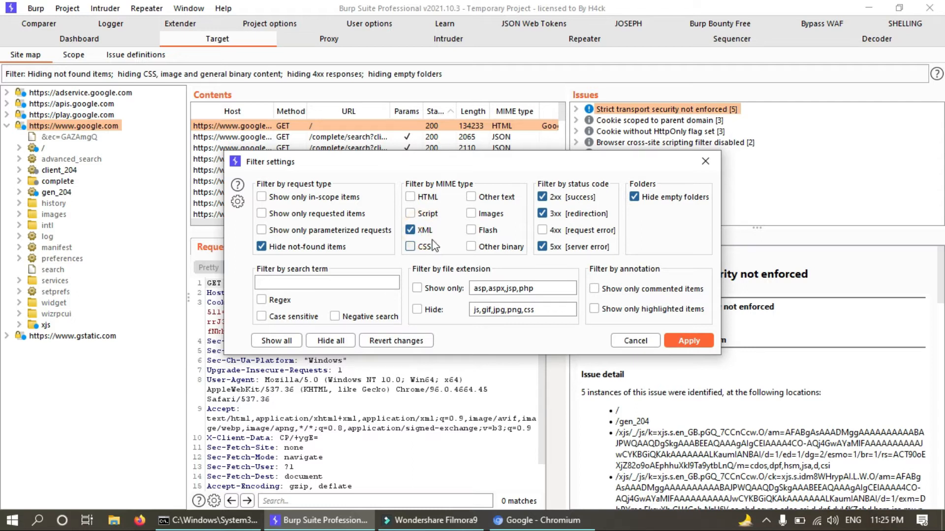
Enable the Script, CSS, Other text, Images, Flash, Other binary and HTML types in the MIME type filter
{"action": "left_click", "coordinate": [422, 215]}
{"action": "left_click", "coordinate": [422, 247]}
{"action": "left_click", "coordinate": [491, 199]}
{"action": "left_click", "coordinate": [492, 214]}
{"action": "left_click", "coordinate": [484, 231]}
{"action": "left_click", "coordinate": [488, 247]}
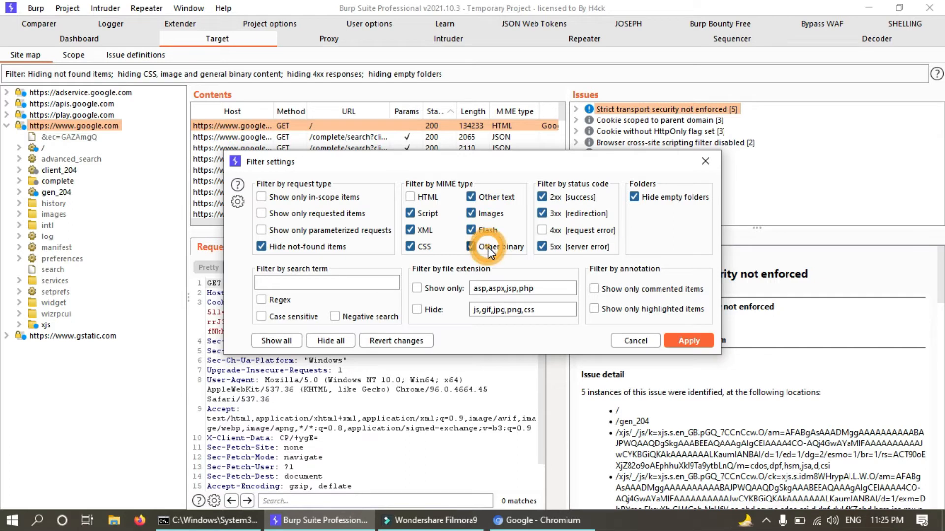
{"action": "left_click", "coordinate": [427, 199]}
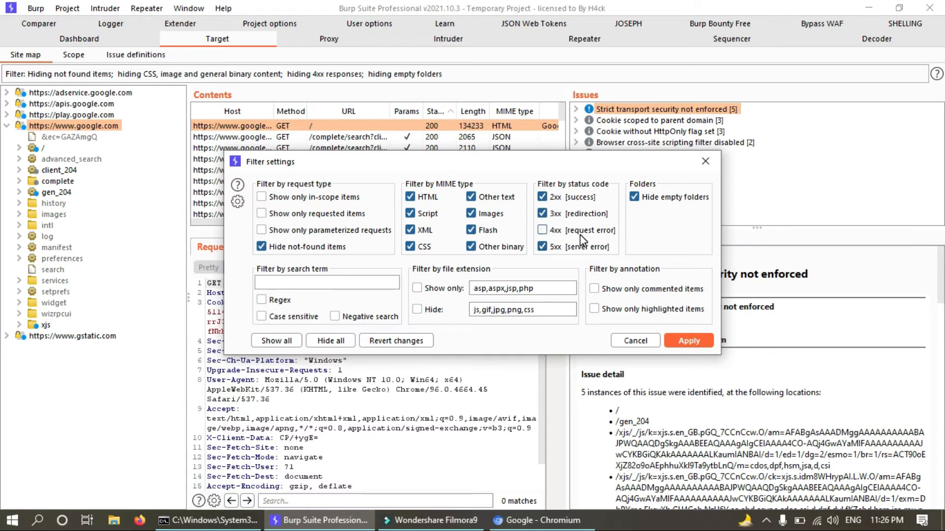
Include 4xx request errors in the status code filter, and switch Hide empty folders off and on again
{"action": "left_click", "coordinate": [549, 229]}
{"action": "left_click", "coordinate": [543, 230]}
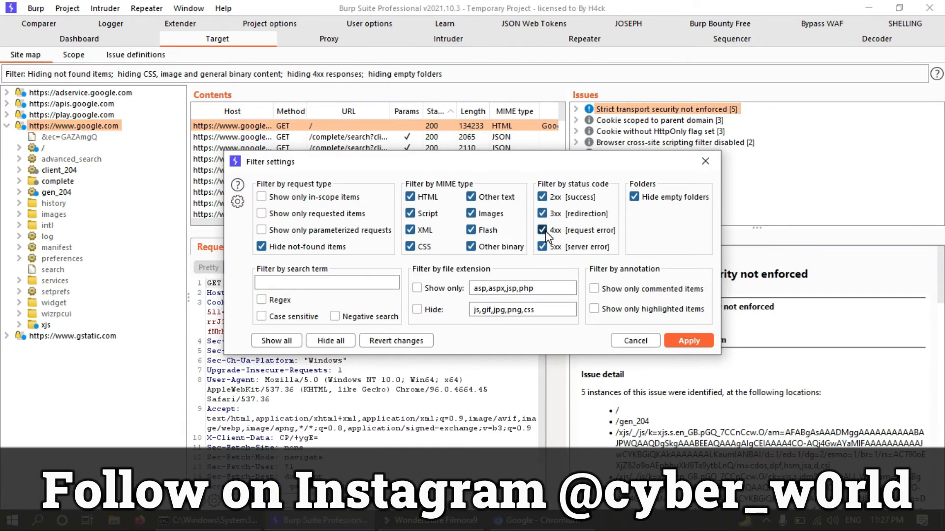
{"action": "left_click", "coordinate": [664, 202]}
{"action": "left_click", "coordinate": [663, 203]}
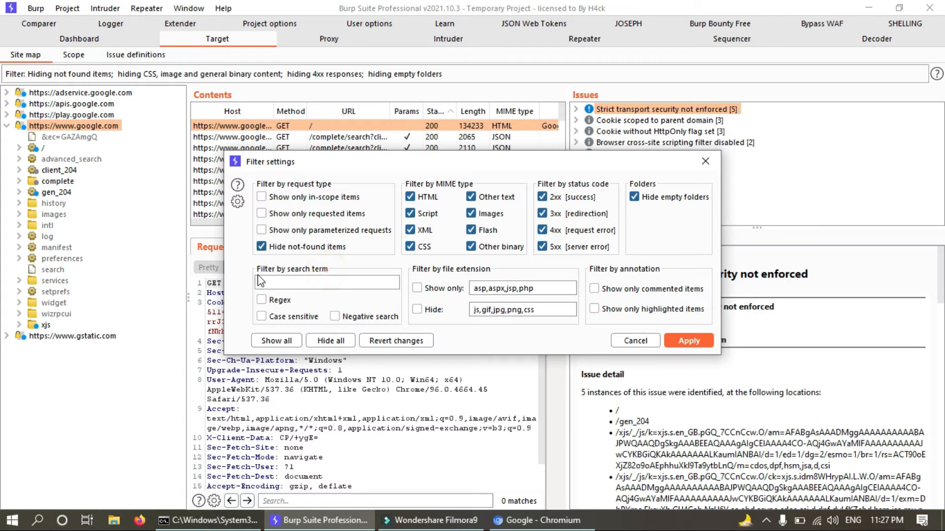
Set the filter's search term to "file=" and enable Case sensitive and Negative search
{"action": "left_click", "coordinate": [288, 281]}
{"action": "type", "text": "file=doc"}
{"action": "key", "text": "BackSpace"}
{"action": "key", "text": "BackSpace"}
{"action": "key", "text": "BackSpace"}
{"action": "left_click", "coordinate": [288, 318]}
{"action": "left_click", "coordinate": [277, 300]}
{"action": "left_click", "coordinate": [335, 318]}
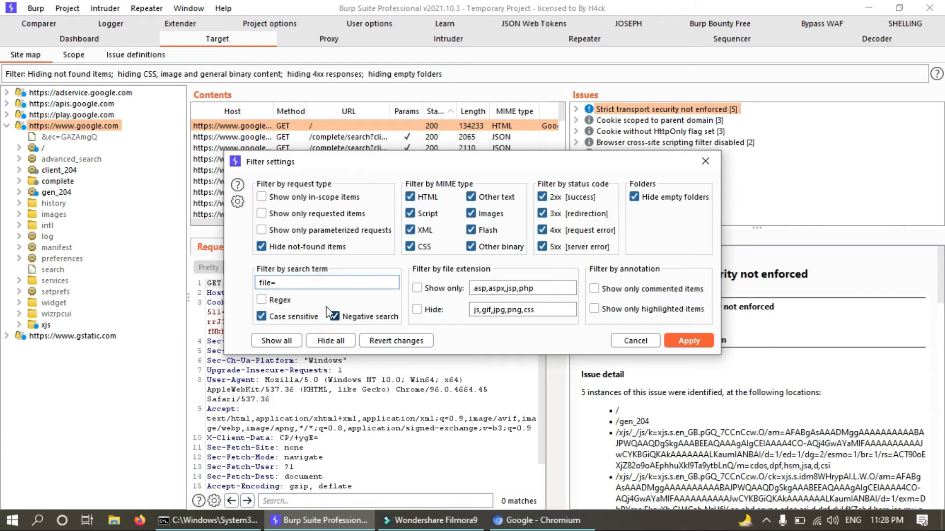
Turn off Case sensitive and Negative search for the "file=" search term
{"action": "left_click_drag", "start_coordinate": [292, 280], "coordinate": [260, 286]}
{"action": "left_click", "coordinate": [261, 317]}
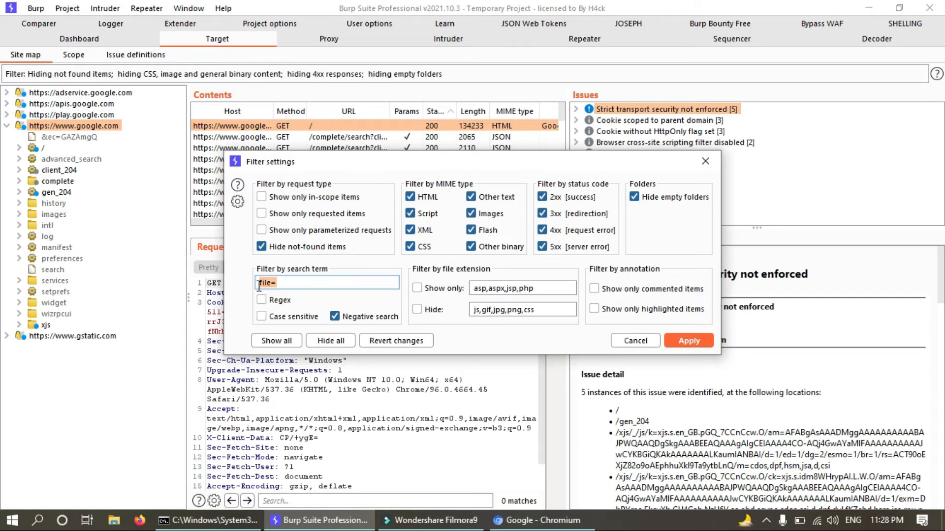
{"action": "left_click", "coordinate": [336, 317]}
{"action": "left_click_drag", "start_coordinate": [300, 283], "coordinate": [251, 287]}
Enable the Show only file extension filter for asp,aspx,jsp,php
{"action": "left_click", "coordinate": [442, 290]}
{"action": "left_click", "coordinate": [525, 289]}
{"action": "left_click_drag", "start_coordinate": [535, 289], "coordinate": [458, 289]}
{"action": "left_click", "coordinate": [477, 288]}
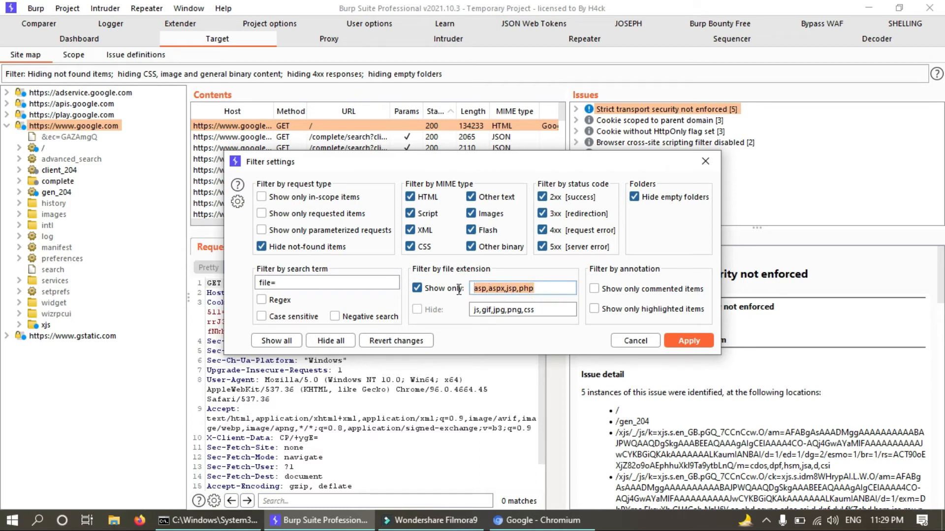
{"action": "left_click", "coordinate": [513, 289]}
Replace the Show only extension filter with the Hide filter for js,gif,jpg,png,css
{"action": "left_click", "coordinate": [426, 291]}
{"action": "left_click", "coordinate": [417, 310]}
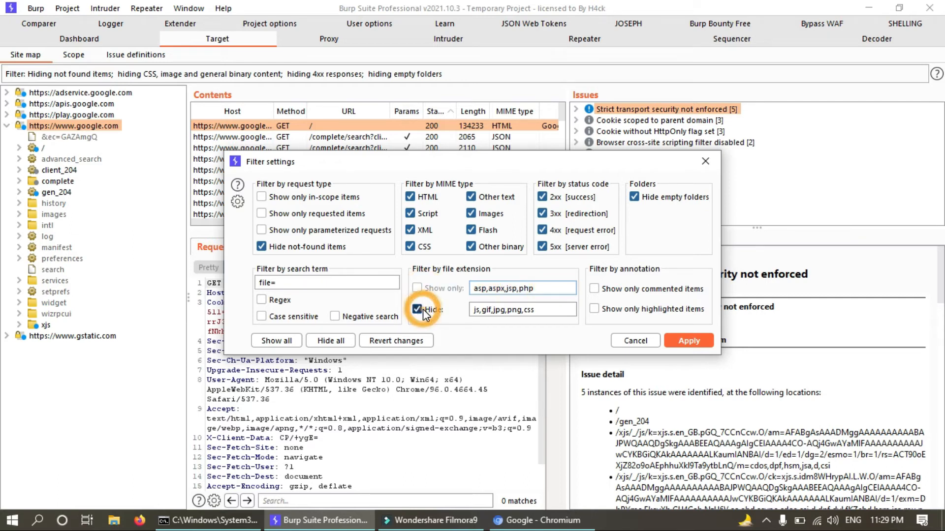
{"action": "left_click", "coordinate": [552, 312]}
{"action": "left_click", "coordinate": [523, 309]}
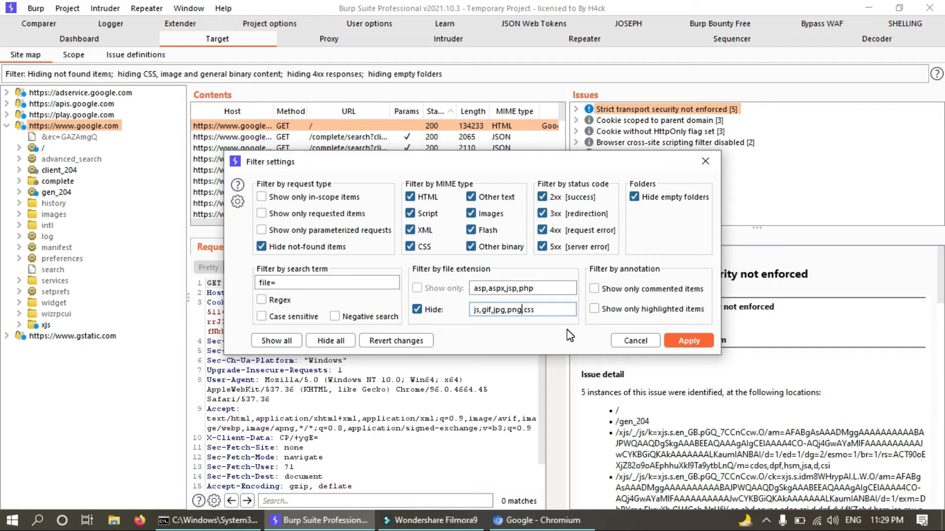
{"action": "left_click", "coordinate": [556, 309]}
Enable the filters for only commented and only highlighted items, and turn both off again
{"action": "left_click", "coordinate": [646, 292]}
{"action": "left_click", "coordinate": [640, 309]}
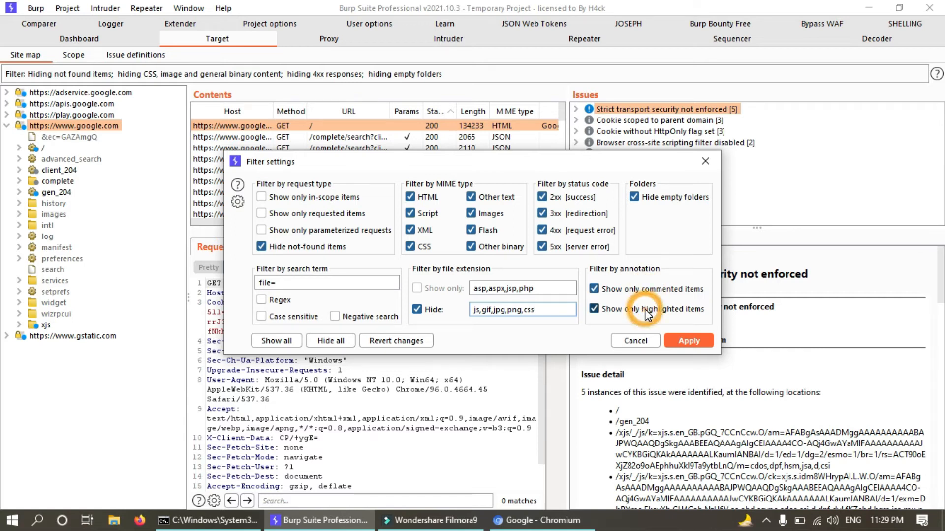
{"action": "left_click", "coordinate": [645, 289]}
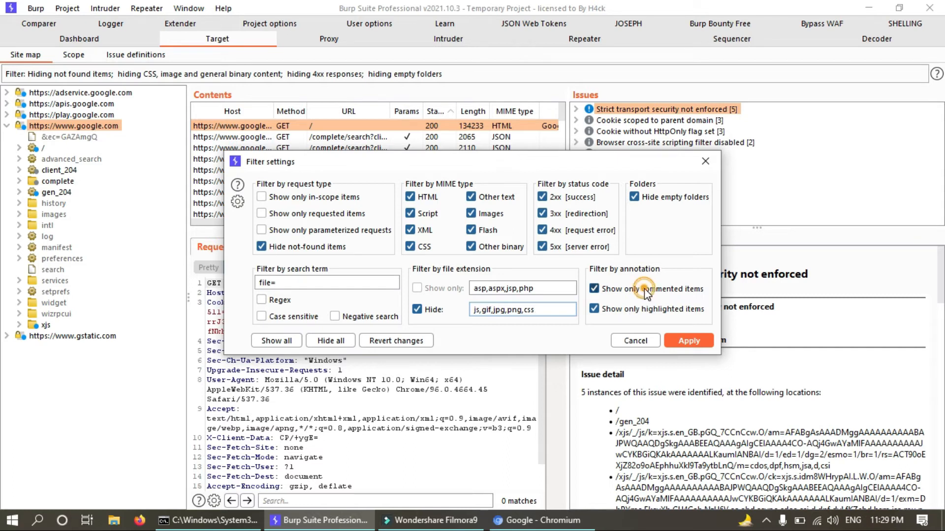
{"action": "left_click", "coordinate": [640, 291]}
{"action": "left_click", "coordinate": [638, 290]}
{"action": "left_click", "coordinate": [641, 311]}
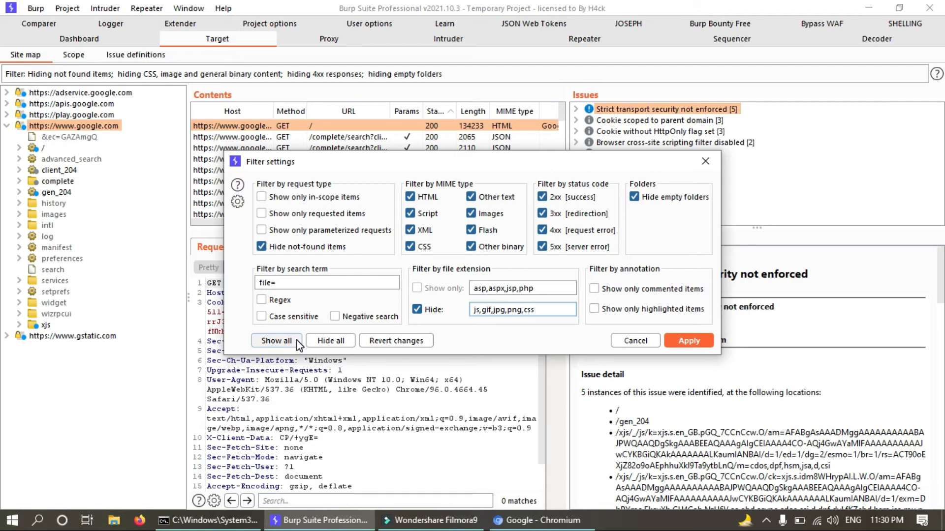
Set the filter to show all items, and close the filter settings without applying the changes
{"action": "left_click", "coordinate": [296, 339]}
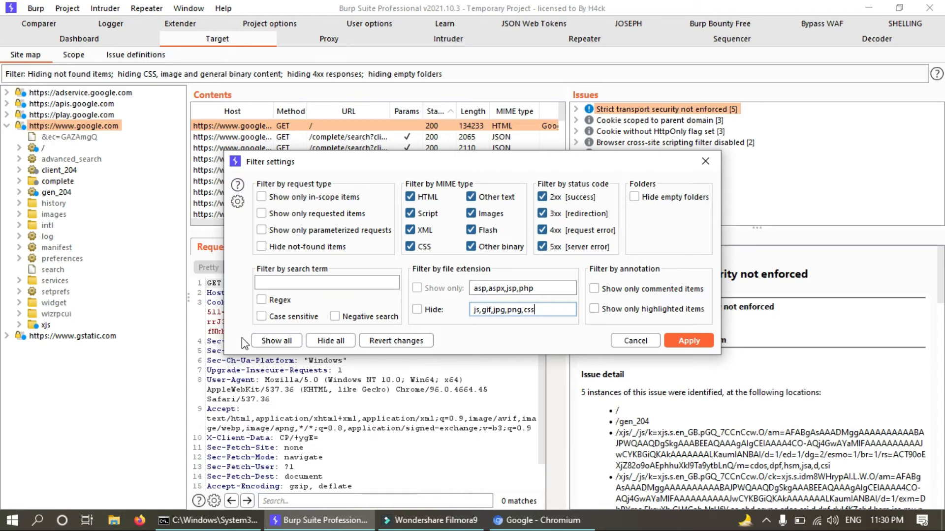
{"action": "left_click", "coordinate": [645, 342]}
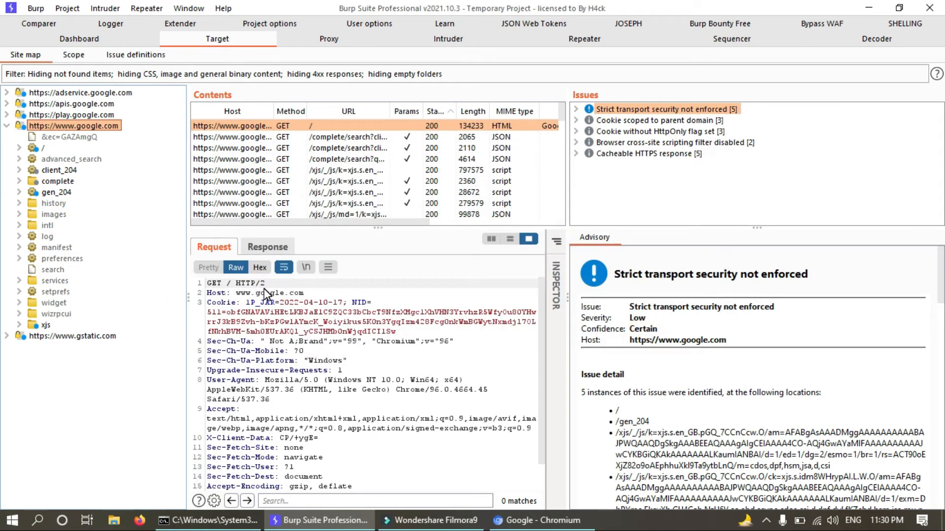
{"action": "left_click", "coordinate": [20, 148]}
{"action": "left_click", "coordinate": [19, 169]}
{"action": "left_click", "coordinate": [19, 192]}
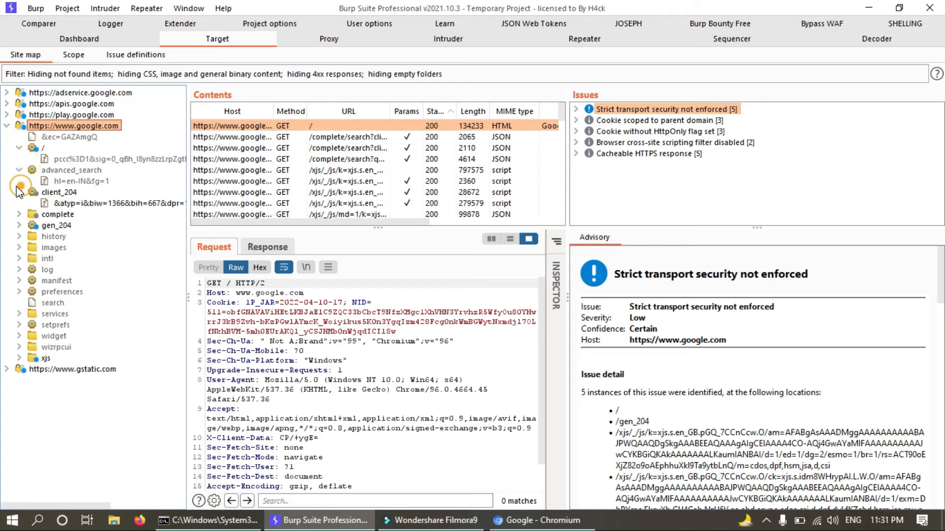
{"action": "left_click", "coordinate": [19, 214]}
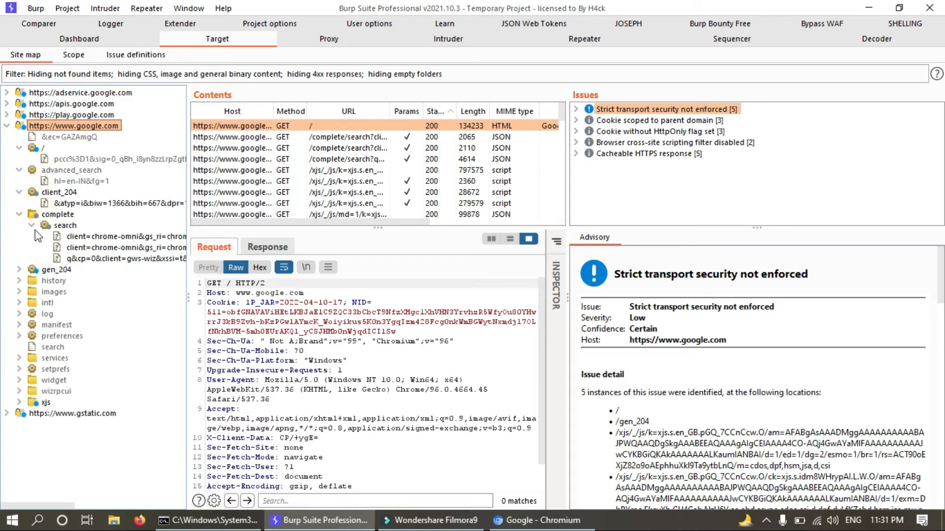
{"action": "left_click", "coordinate": [32, 224]}
{"action": "left_click", "coordinate": [31, 225]}
{"action": "left_click", "coordinate": [20, 269]}
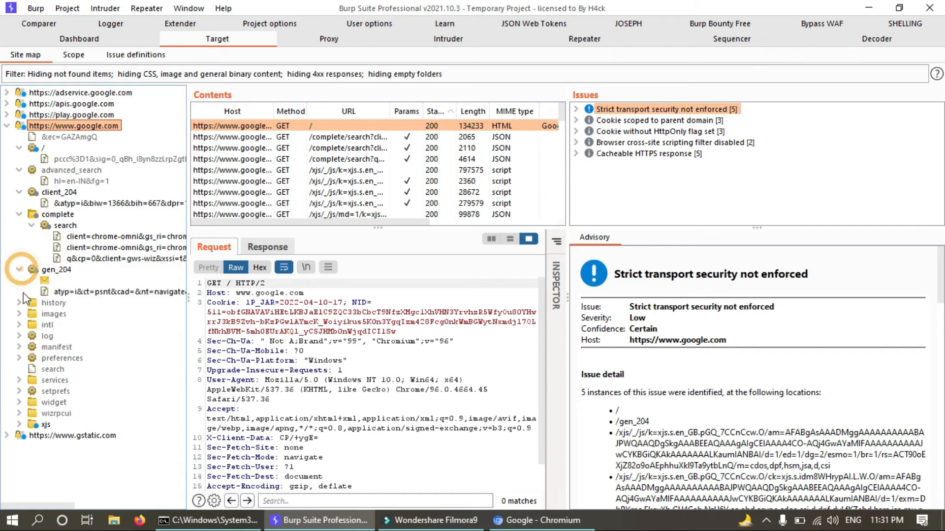
{"action": "left_click", "coordinate": [20, 303]}
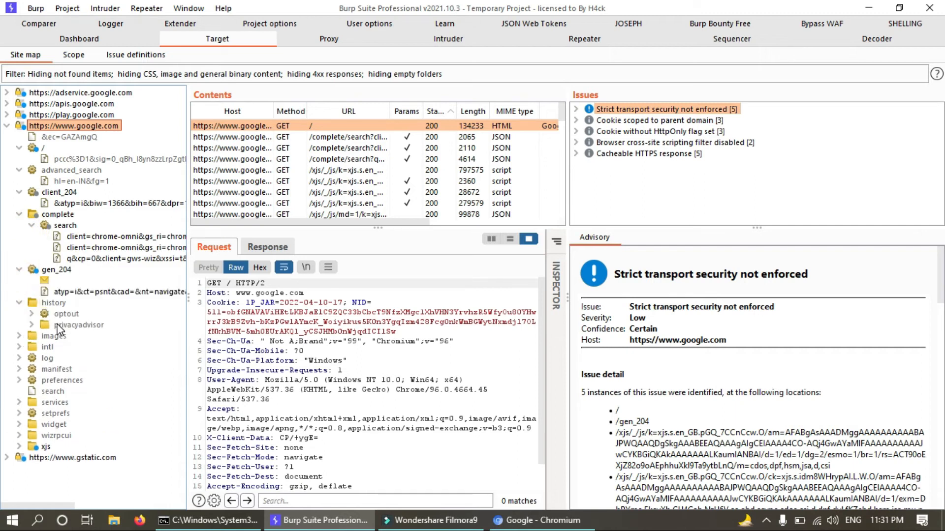
{"action": "left_click", "coordinate": [78, 239]}
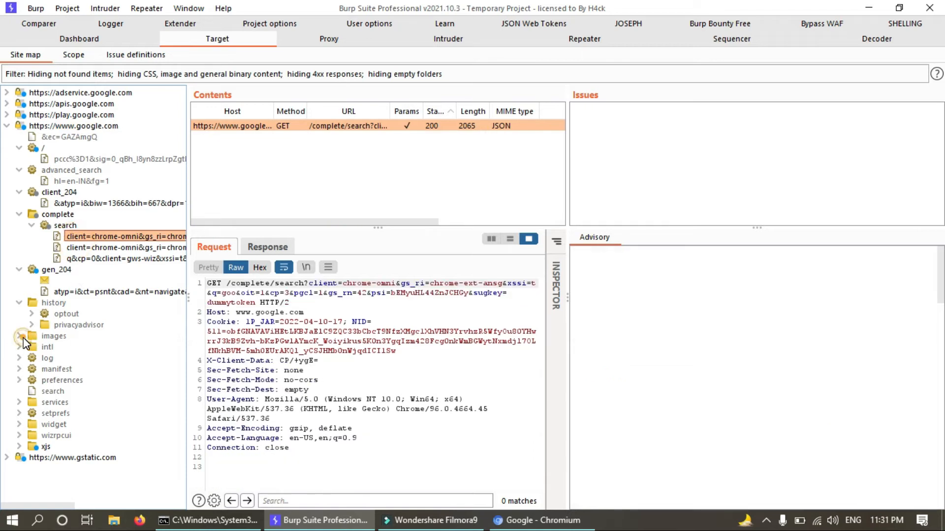
{"action": "left_click", "coordinate": [20, 336]}
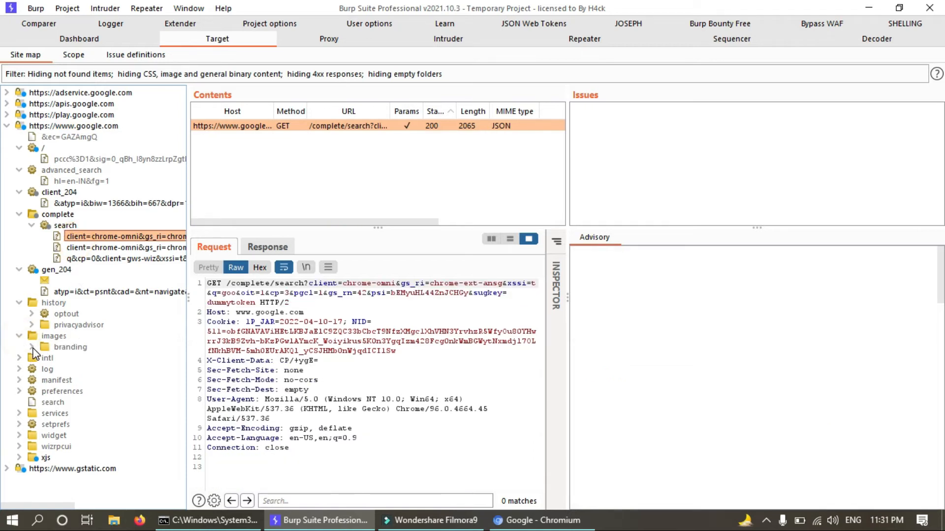
{"action": "left_click", "coordinate": [32, 347]}
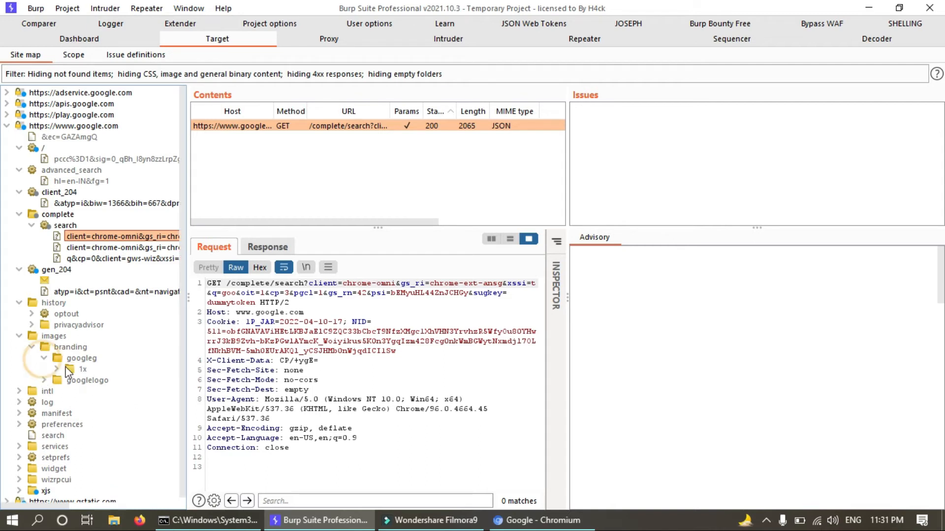
{"action": "left_click", "coordinate": [44, 358]}
{"action": "left_click", "coordinate": [98, 391]}
{"action": "left_click", "coordinate": [101, 380]}
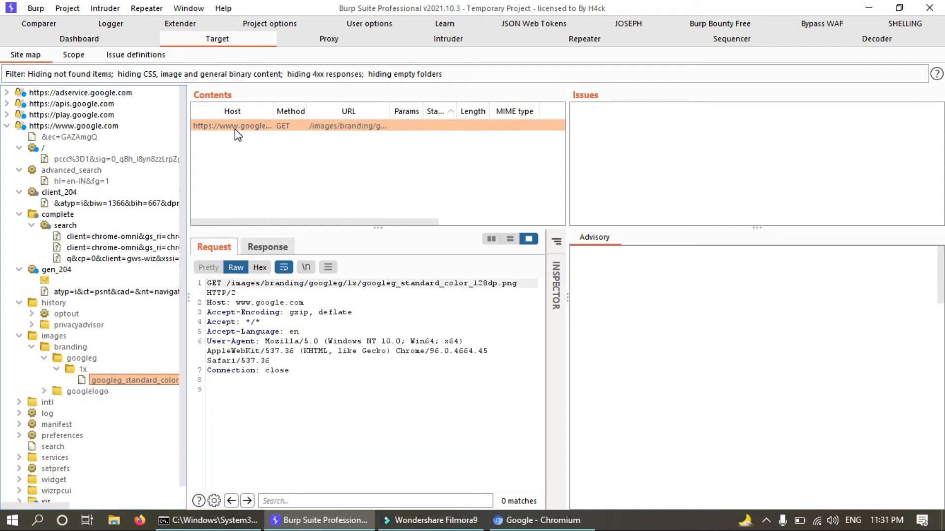
{"action": "scroll", "coordinate": [67, 334], "scroll_direction": "down", "scroll_amount": 1}
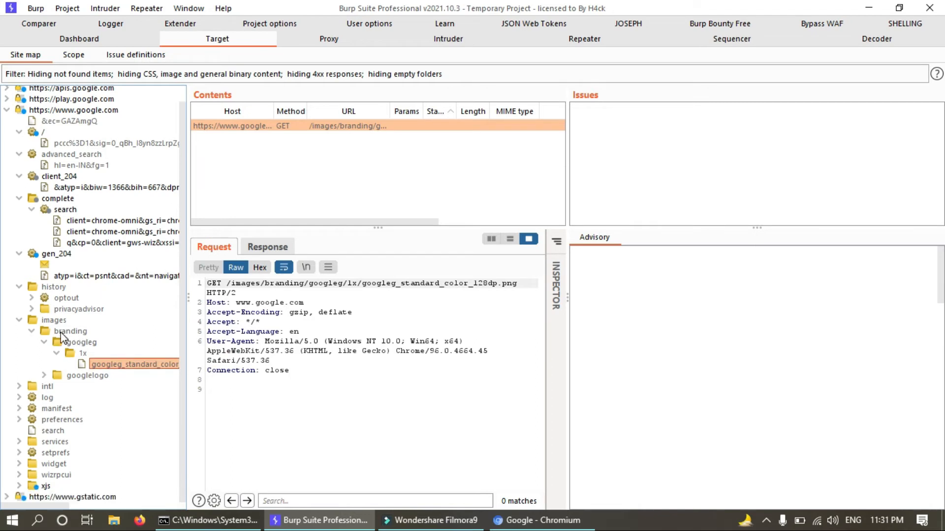
{"action": "left_click", "coordinate": [19, 320]}
{"action": "left_click", "coordinate": [20, 302]}
{"action": "left_click", "coordinate": [19, 269]}
{"action": "left_click", "coordinate": [20, 215]}
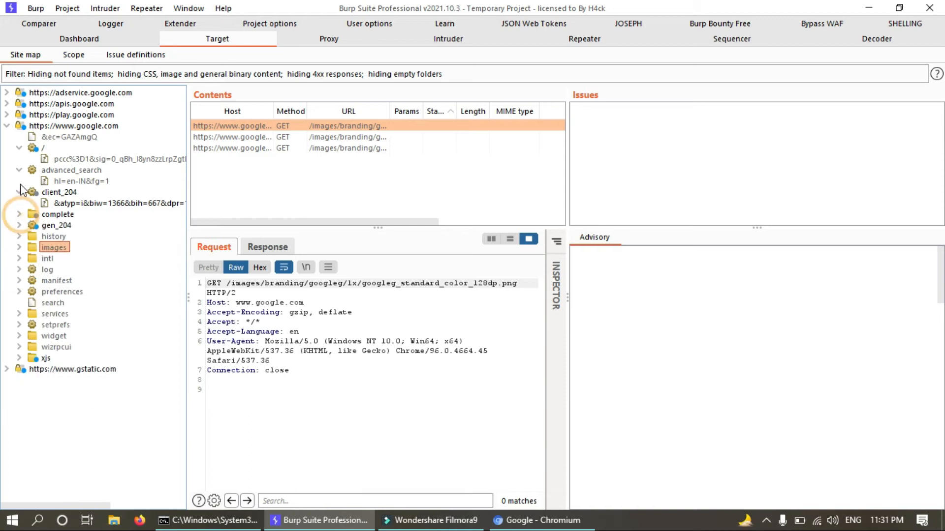
{"action": "left_click", "coordinate": [19, 192]}
{"action": "left_click", "coordinate": [19, 170]}
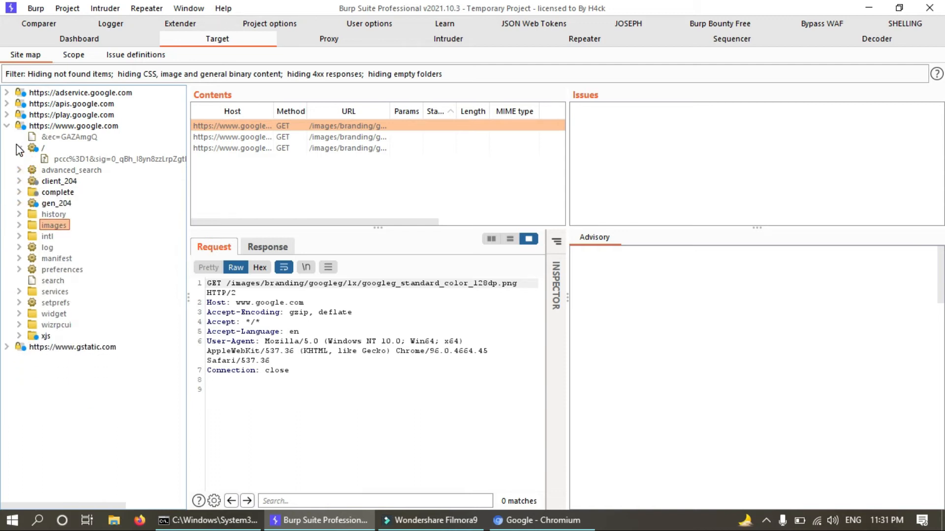
{"action": "left_click", "coordinate": [19, 147]}
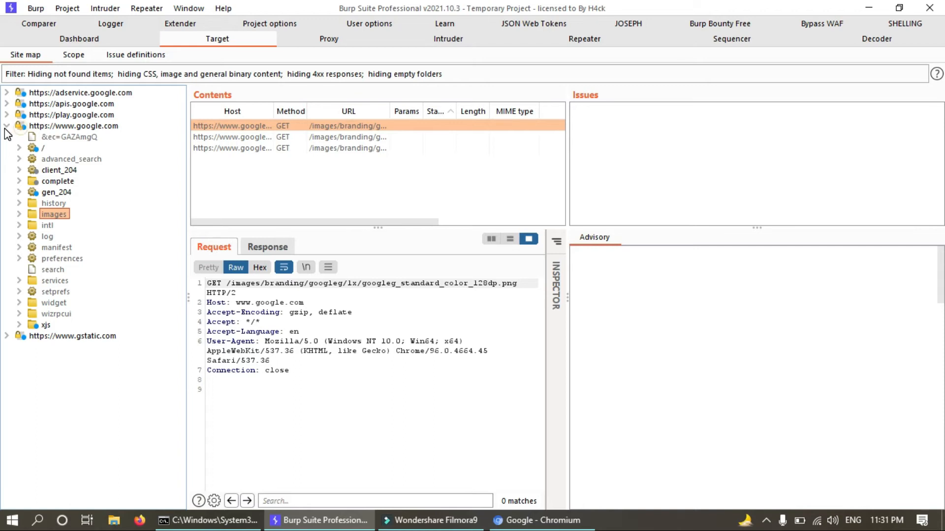
{"action": "left_click", "coordinate": [7, 126]}
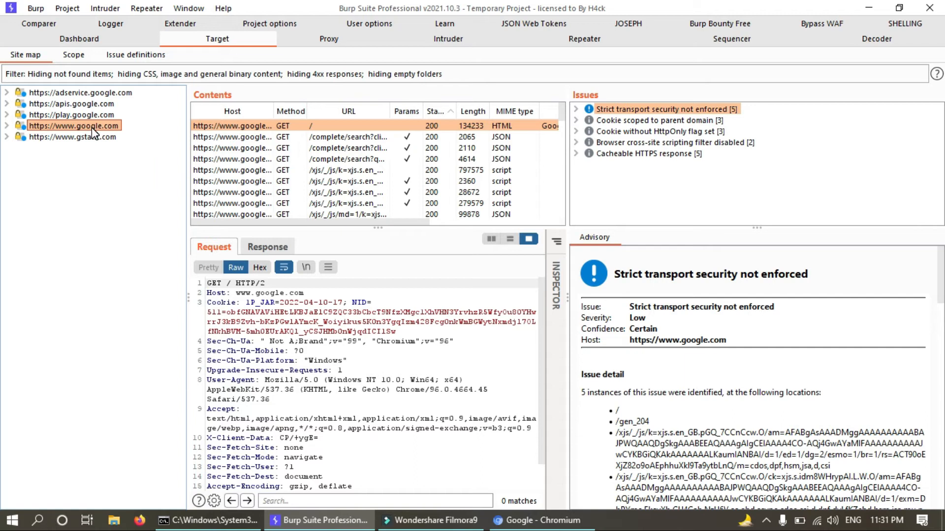
{"action": "left_click", "coordinate": [73, 55]}
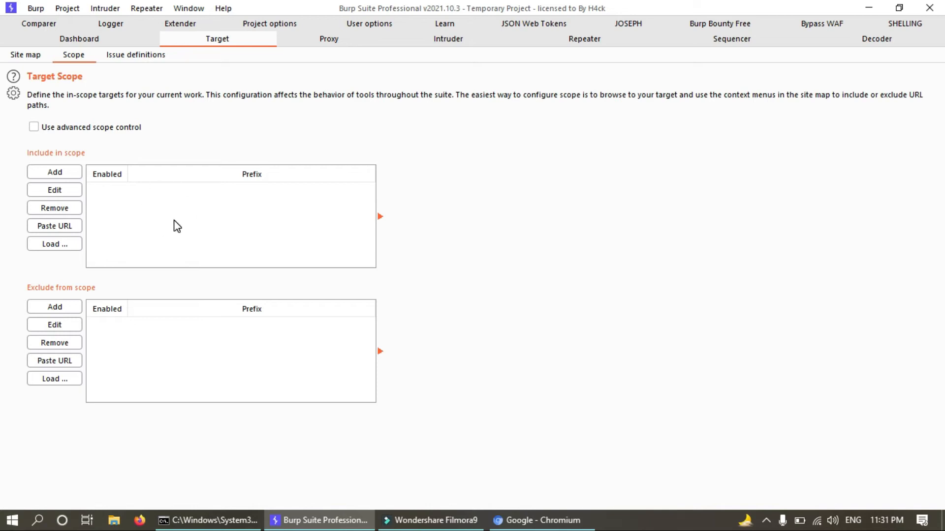
{"action": "left_click", "coordinate": [18, 57]}
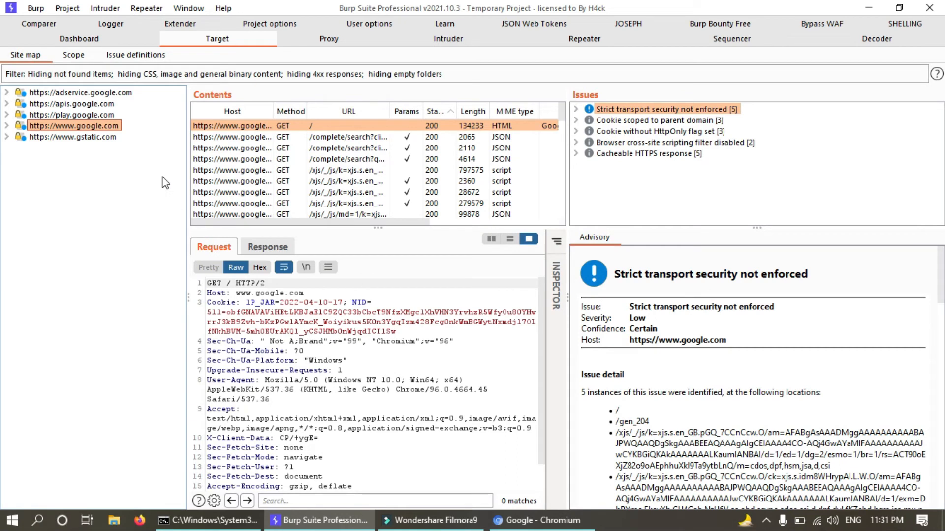
{"action": "right_click", "coordinate": [95, 132]}
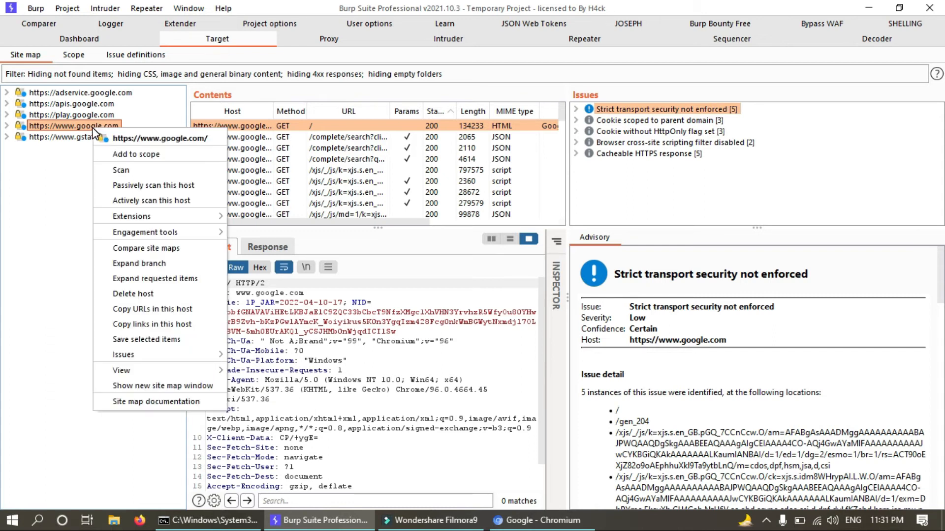
{"action": "left_click", "coordinate": [150, 155]}
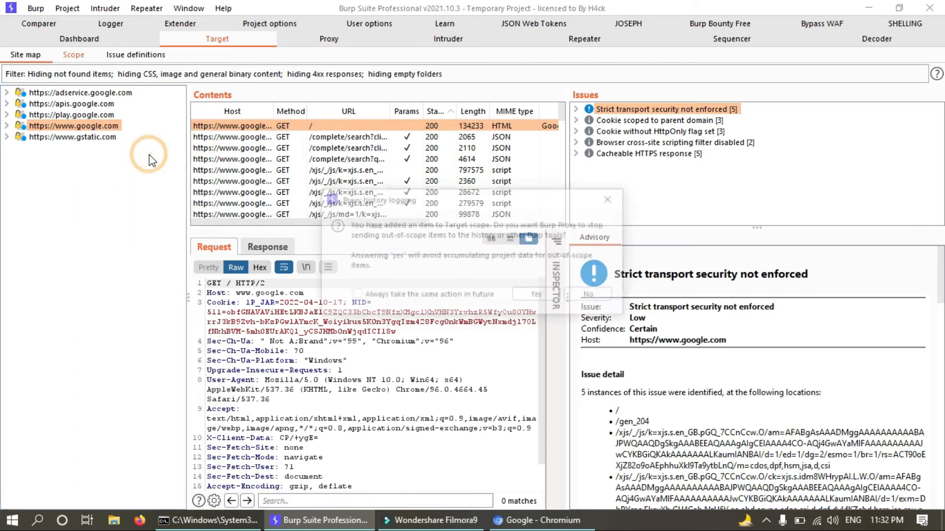
{"action": "left_click", "coordinate": [537, 295]}
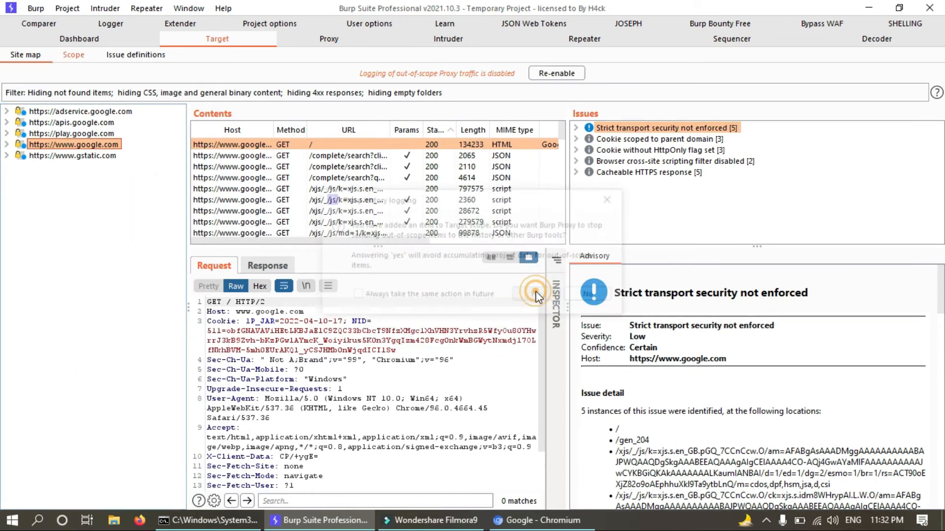
{"action": "left_click", "coordinate": [68, 57]}
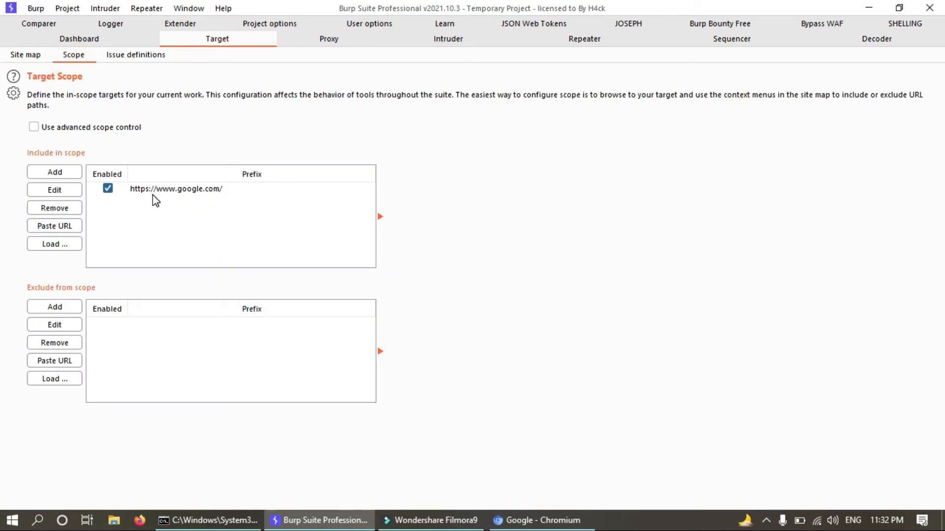
{"action": "left_click", "coordinate": [38, 57]}
{"action": "left_click", "coordinate": [41, 96]}
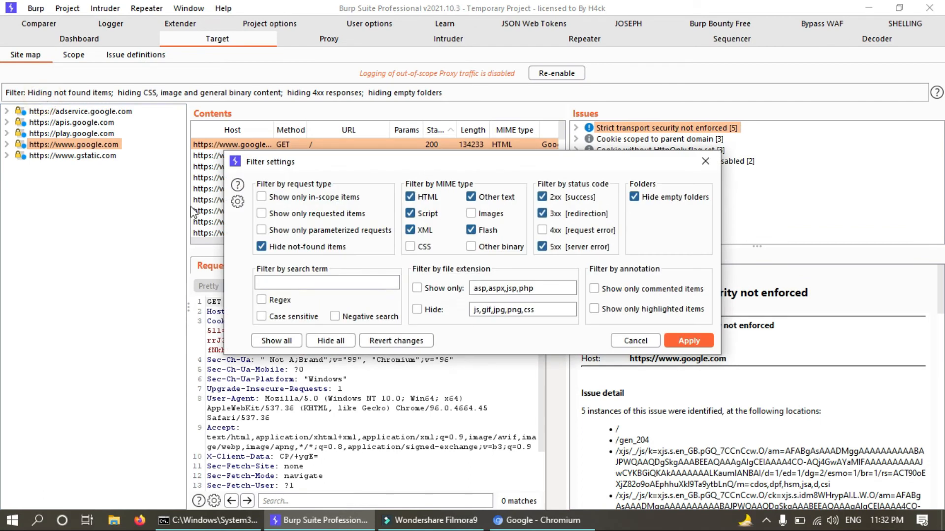
{"action": "left_click", "coordinate": [276, 197]}
{"action": "left_click", "coordinate": [688, 340]}
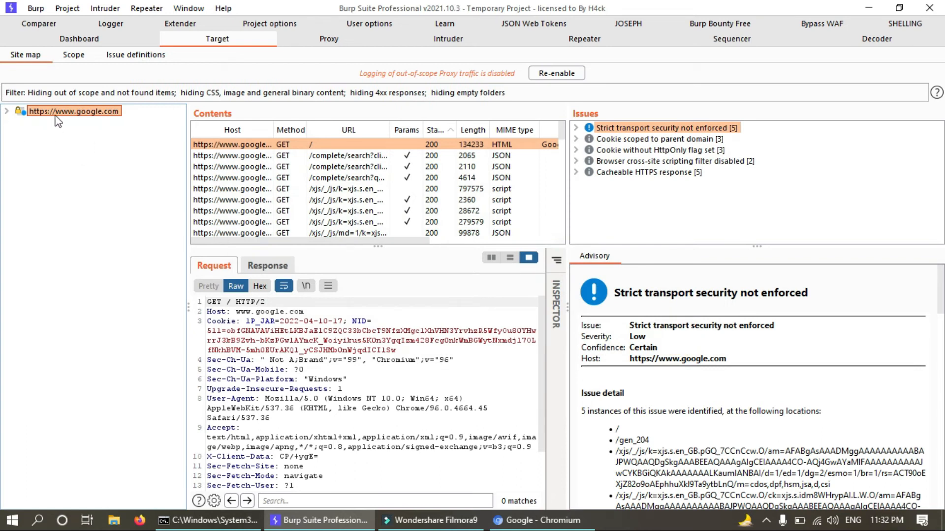
{"action": "left_click", "coordinate": [6, 112]}
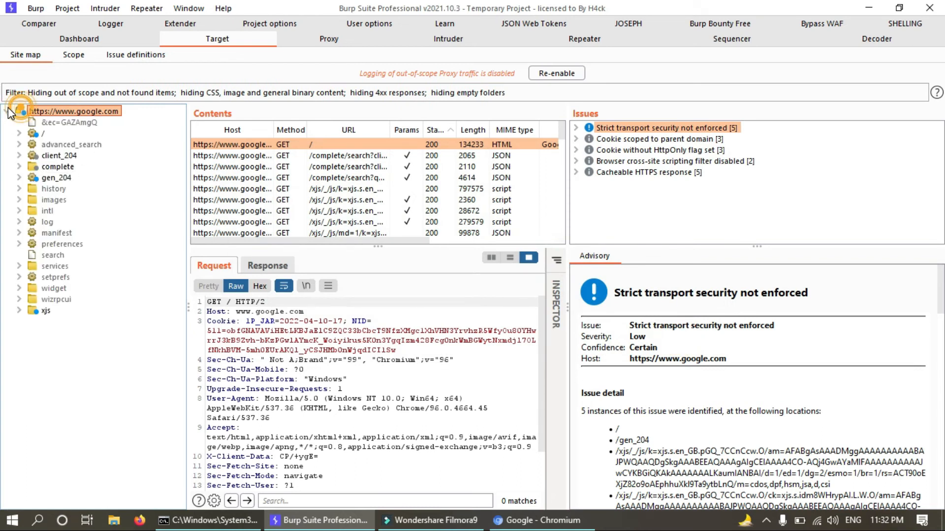
{"action": "left_click", "coordinate": [4, 114]}
{"action": "left_click", "coordinate": [4, 115]}
Compare the site map's in-scope filter setting with the prefixes included in the target scope
{"action": "left_click", "coordinate": [61, 94]}
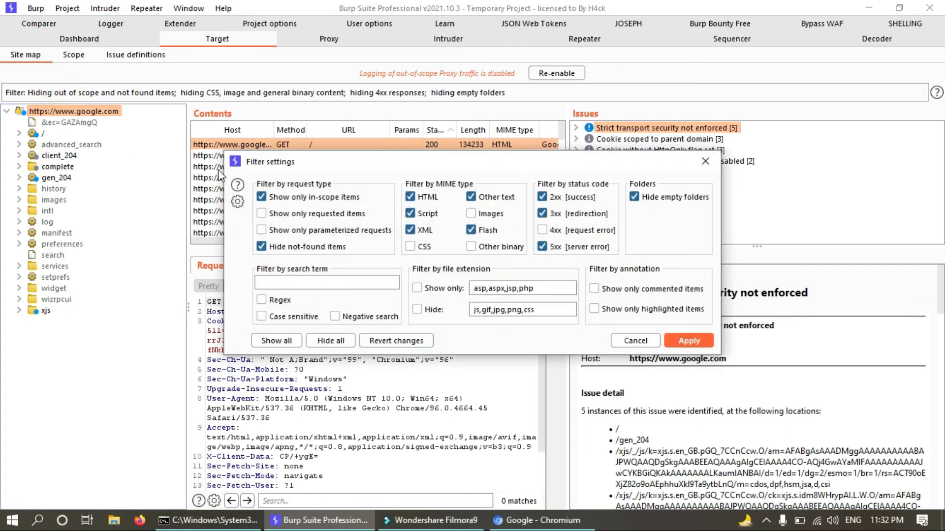
{"action": "left_click", "coordinate": [677, 337]}
{"action": "left_click", "coordinate": [71, 57]}
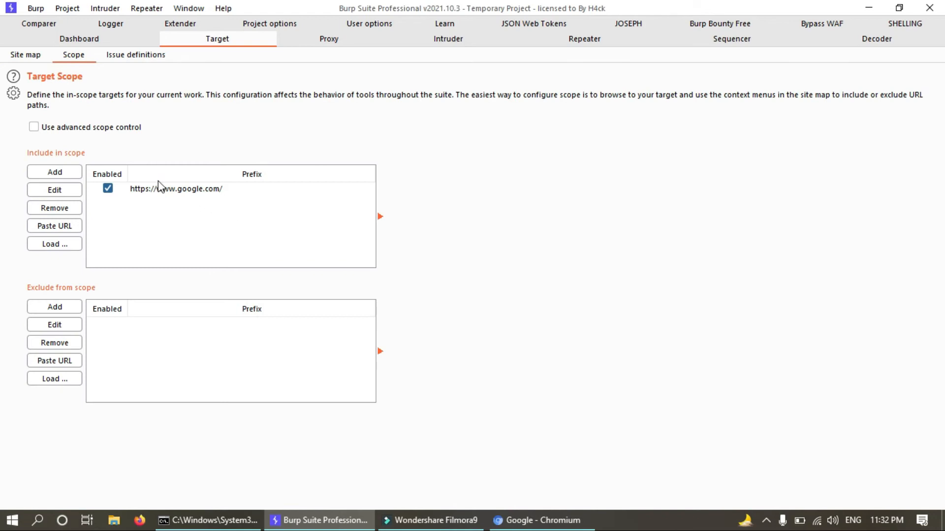
{"action": "left_click", "coordinate": [34, 57]}
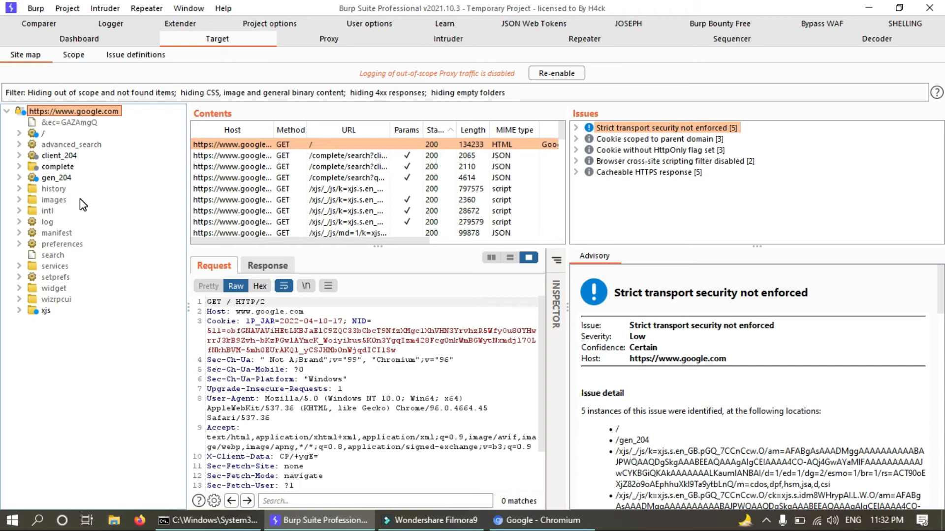
{"action": "left_click", "coordinate": [72, 56]}
{"action": "left_click", "coordinate": [27, 55]}
{"action": "left_click", "coordinate": [129, 94]}
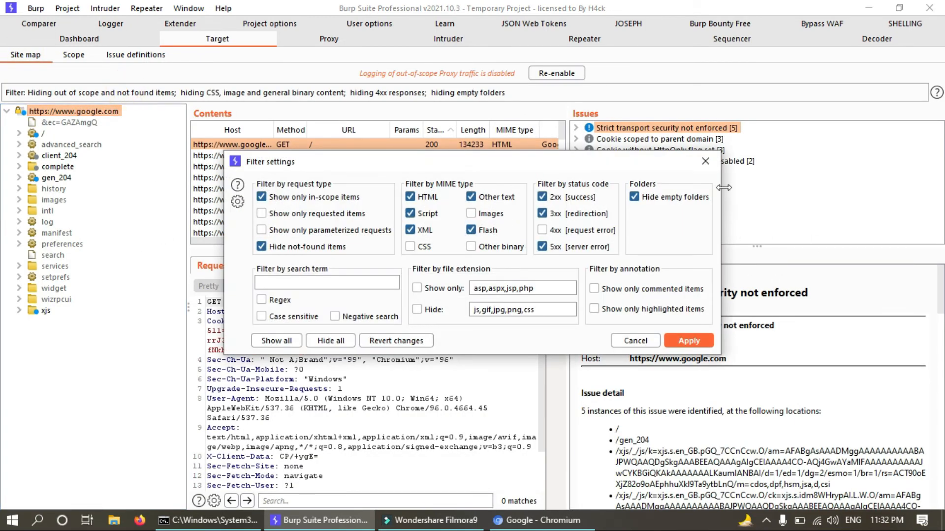
{"action": "left_click", "coordinate": [706, 162]}
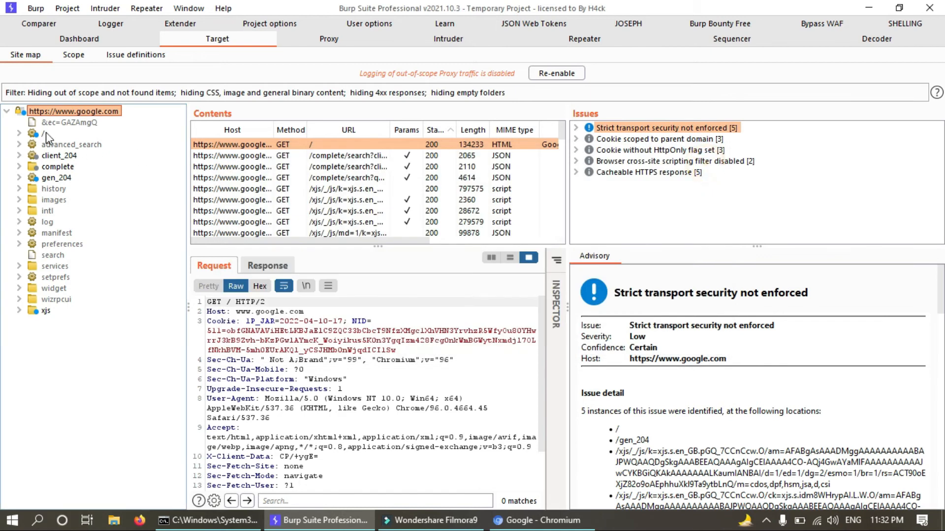
Turn on advanced scope control in the target scope settings, and turn it off again
{"action": "left_click", "coordinate": [74, 55]}
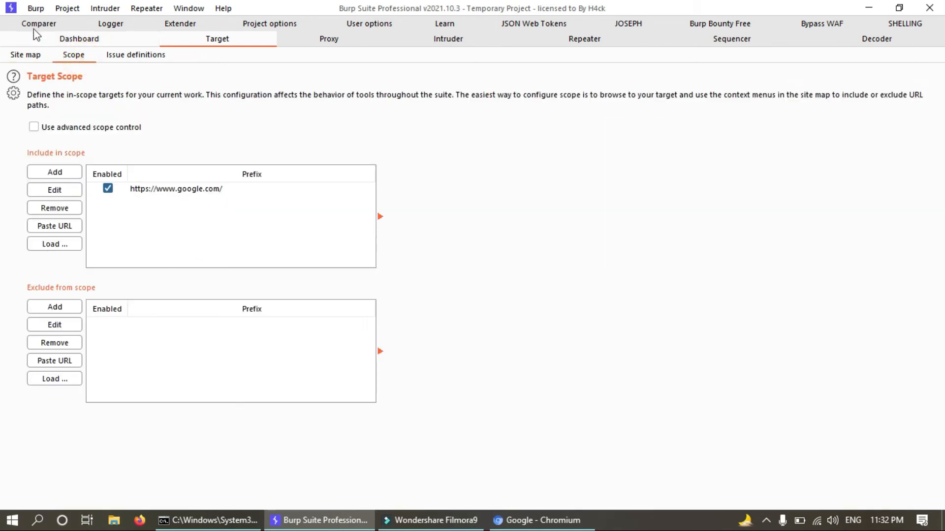
{"action": "left_click", "coordinate": [58, 129]}
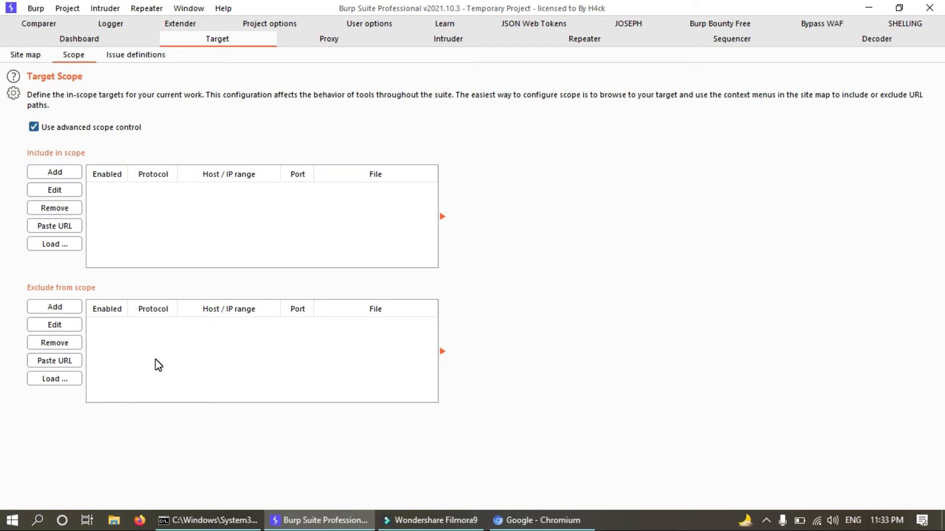
{"action": "left_click", "coordinate": [69, 134]}
Turn off the Show only in-scope items filter for the site map and apply the change
{"action": "left_click", "coordinate": [27, 55]}
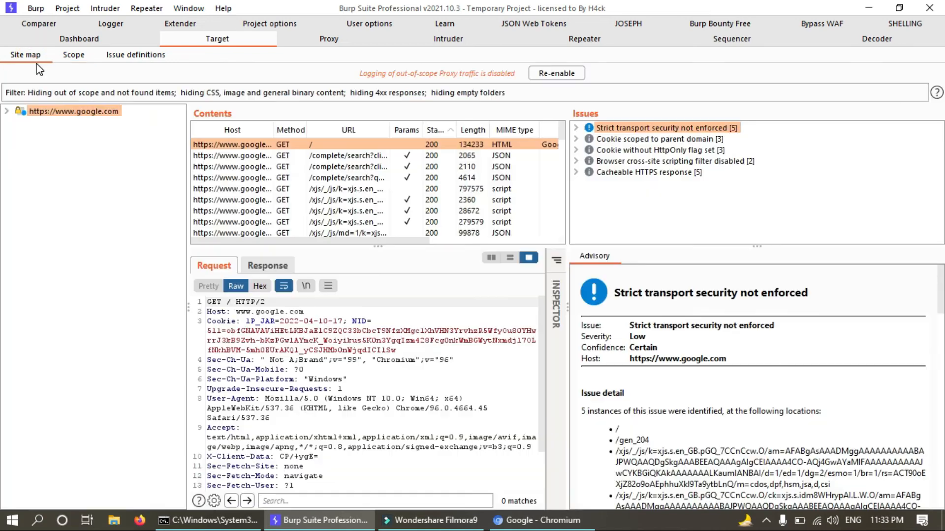
{"action": "left_click", "coordinate": [91, 93]}
{"action": "left_click", "coordinate": [263, 197]}
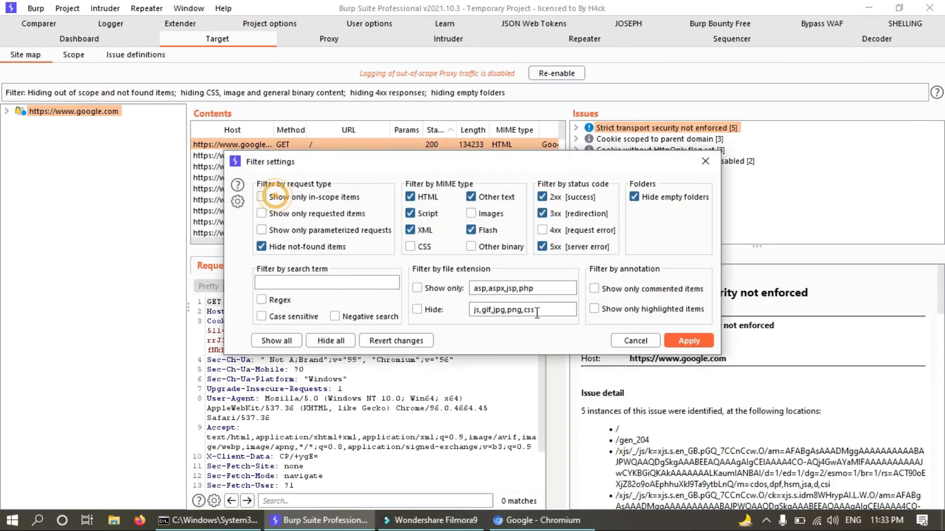
{"action": "left_click", "coordinate": [688, 341]}
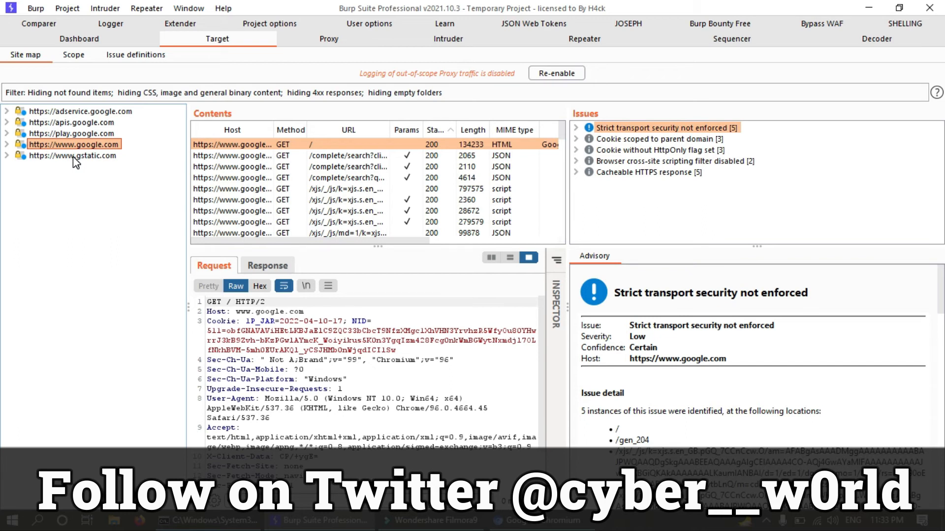
{"action": "left_click", "coordinate": [73, 156]}
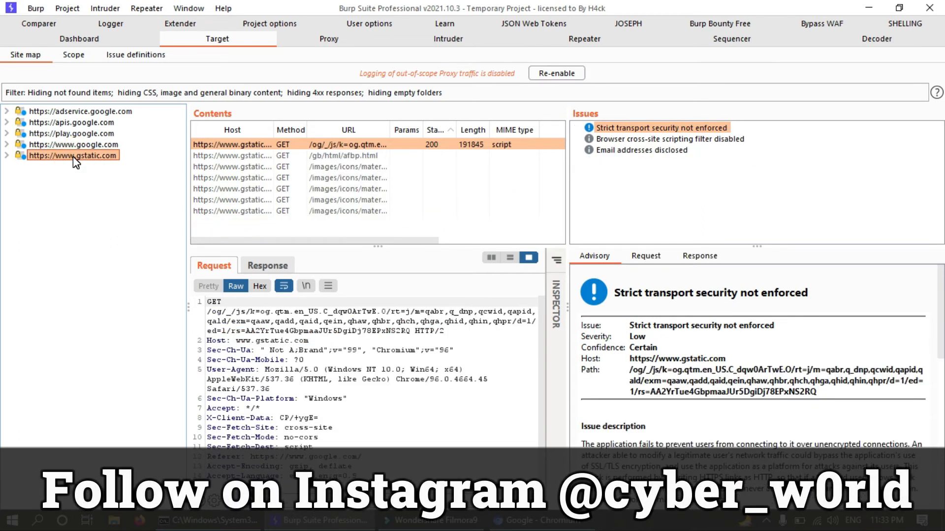
{"action": "right_click", "coordinate": [75, 162]}
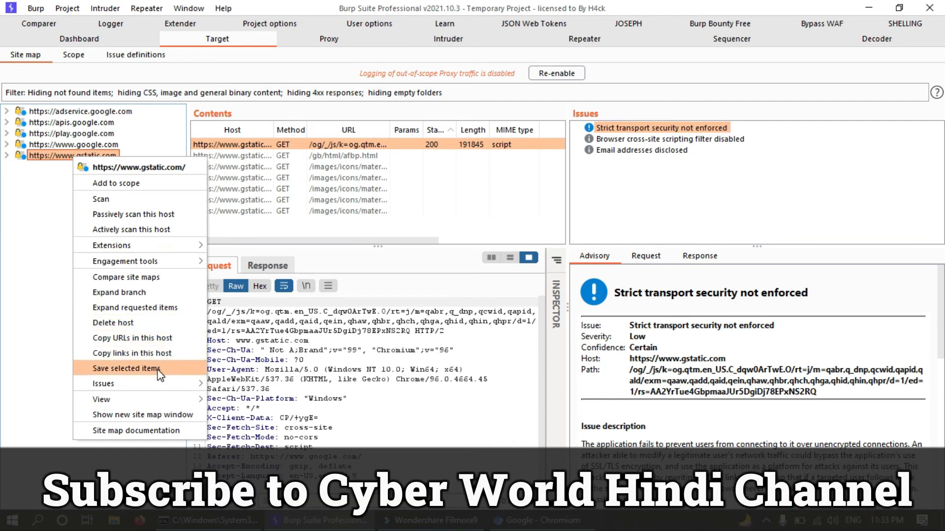
{"action": "mouse_move", "coordinate": [148, 401]}
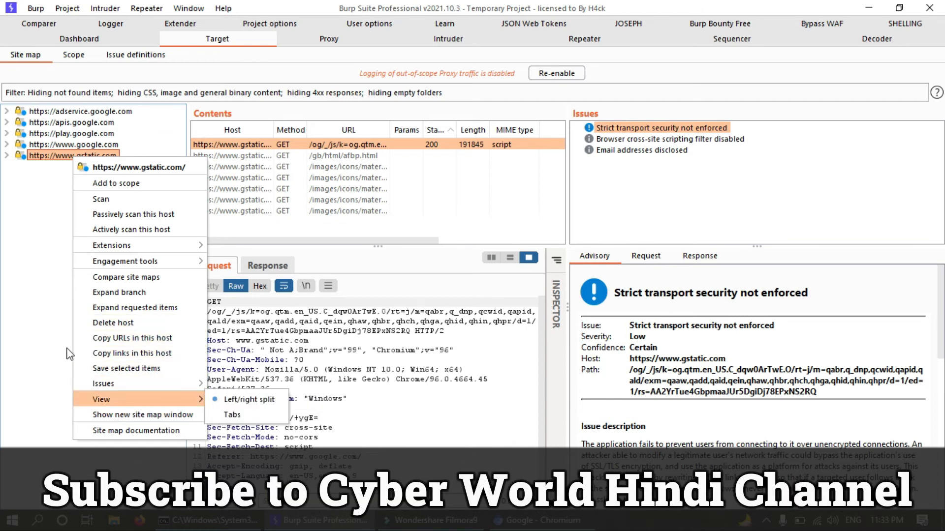
{"action": "left_click", "coordinate": [47, 241]}
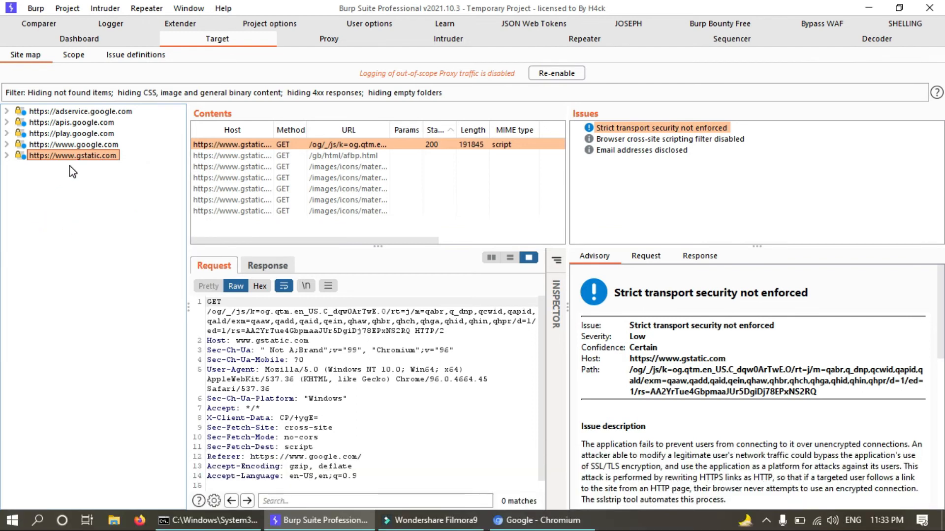
{"action": "left_click", "coordinate": [72, 55]}
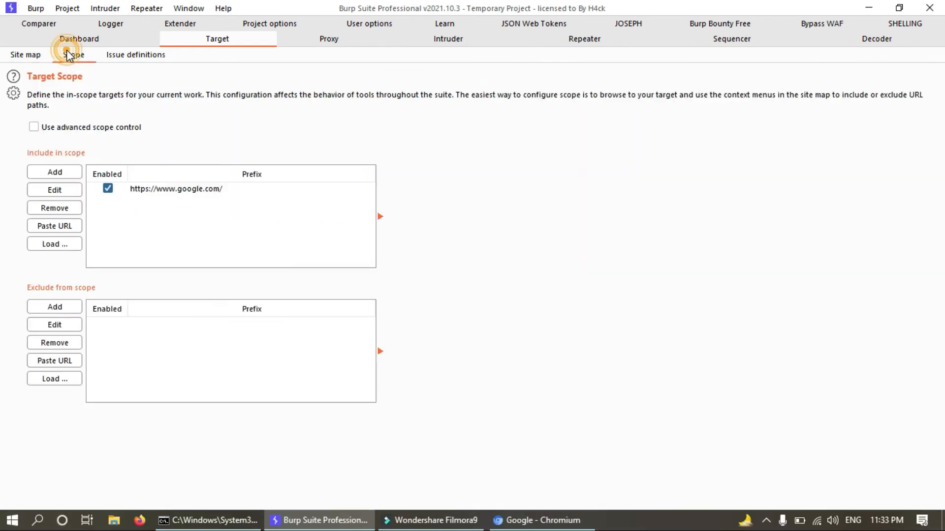
{"action": "left_click", "coordinate": [55, 307]}
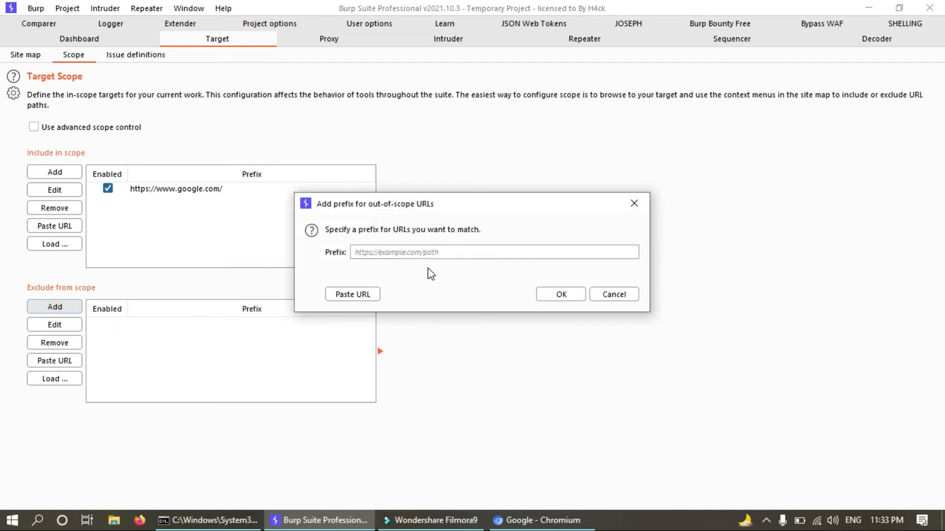
{"action": "left_click", "coordinate": [404, 254]}
{"action": "left_click", "coordinate": [33, 53]}
{"action": "left_click", "coordinate": [595, 295]}
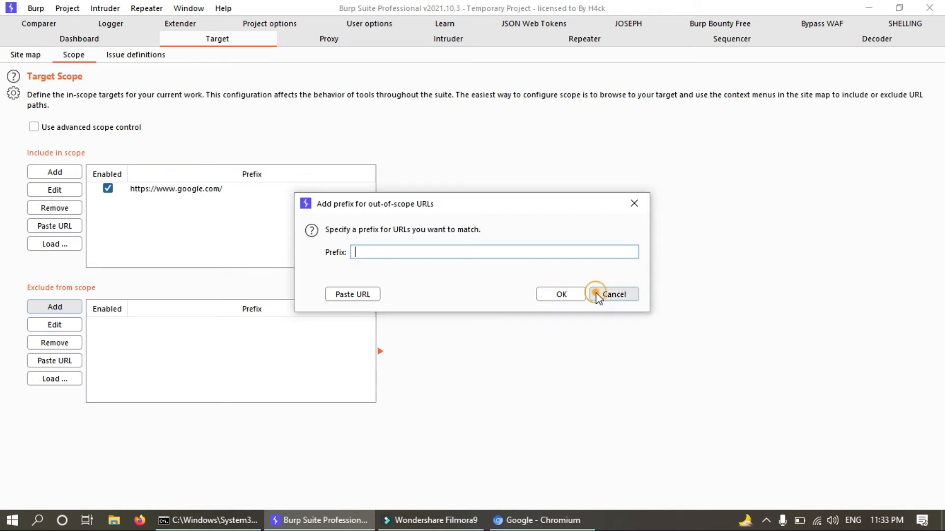
{"action": "left_click", "coordinate": [32, 55]}
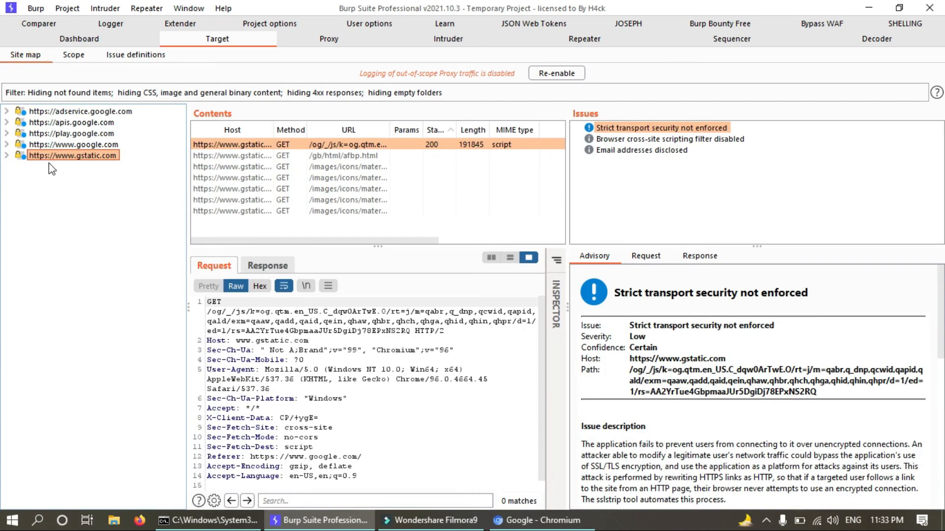
{"action": "left_click", "coordinate": [91, 57]}
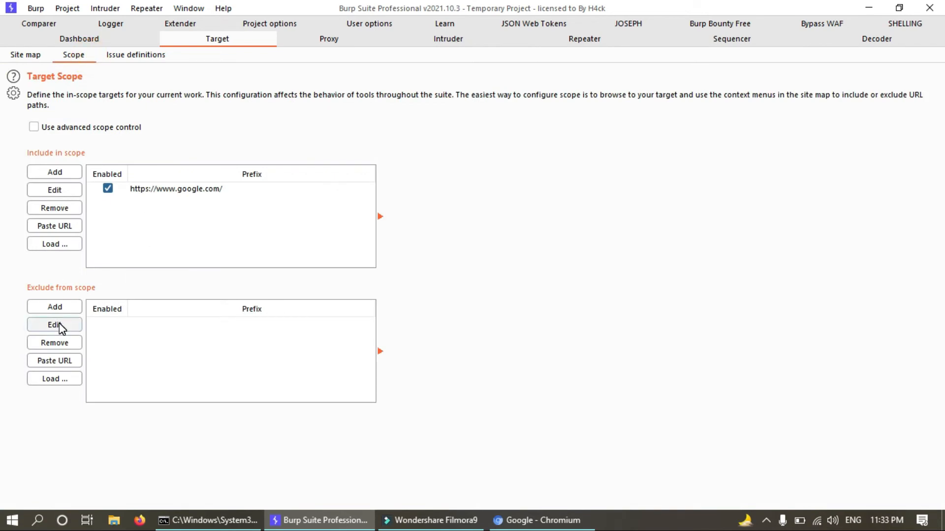
{"action": "left_click", "coordinate": [55, 307]}
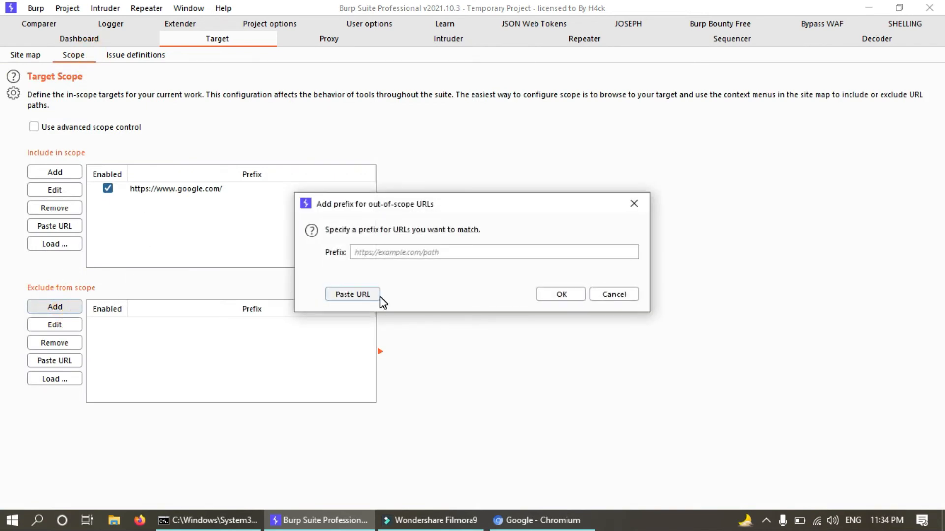
{"action": "left_click", "coordinate": [390, 252]}
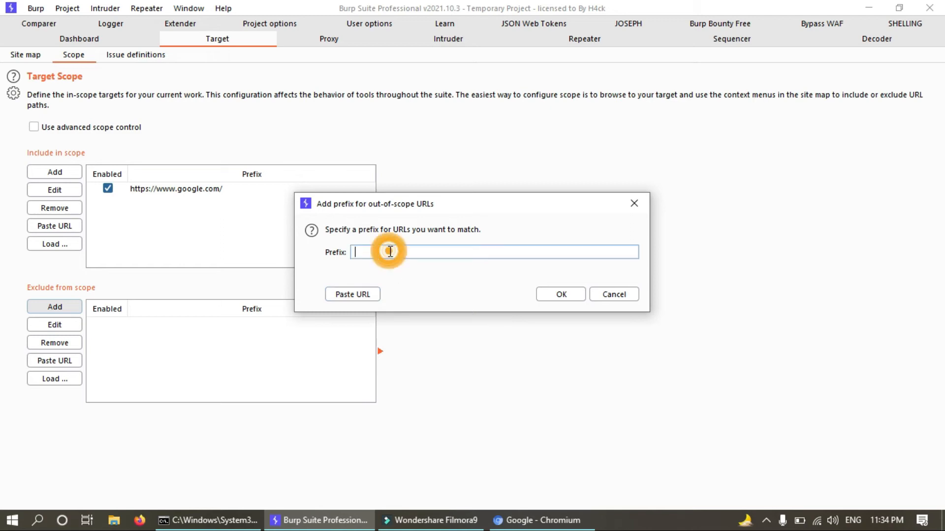
{"action": "type", "text": "https://www.gstatic.com"}
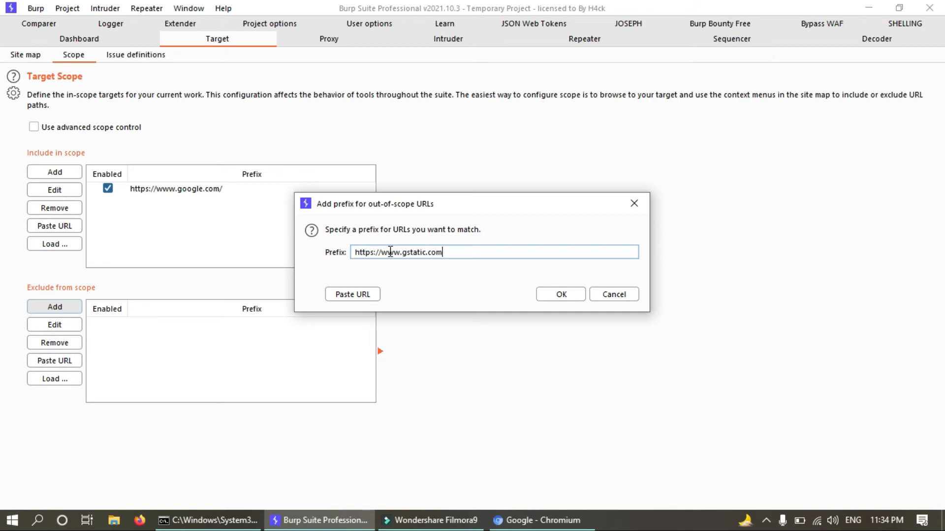
{"action": "left_click", "coordinate": [545, 296]}
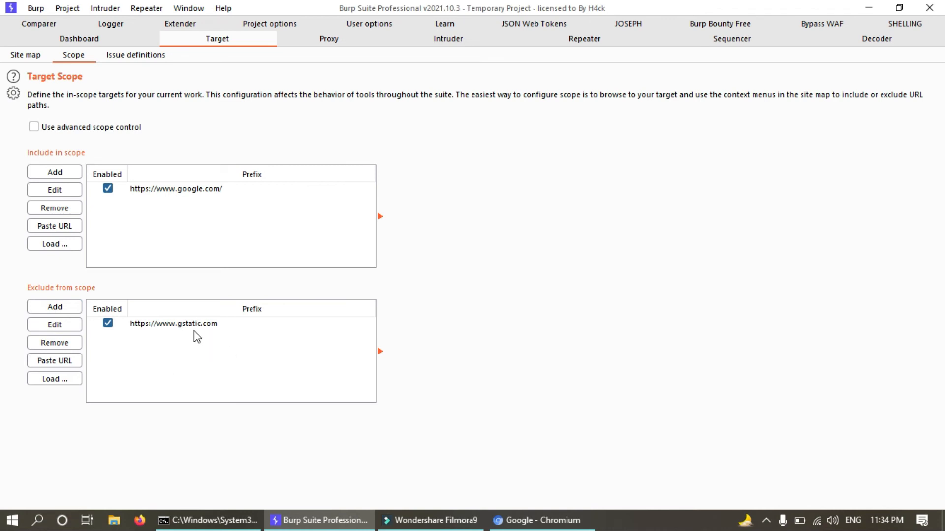
Go through the google.com hosts in the site map and compare them with the target scope's include and exclude lists
{"action": "left_click", "coordinate": [14, 56]}
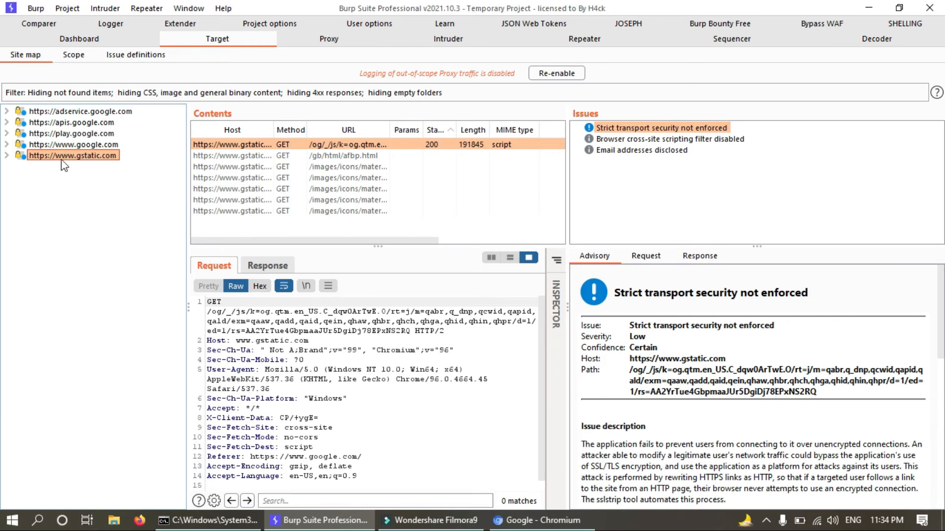
{"action": "left_click", "coordinate": [69, 111]}
{"action": "left_click", "coordinate": [76, 123]}
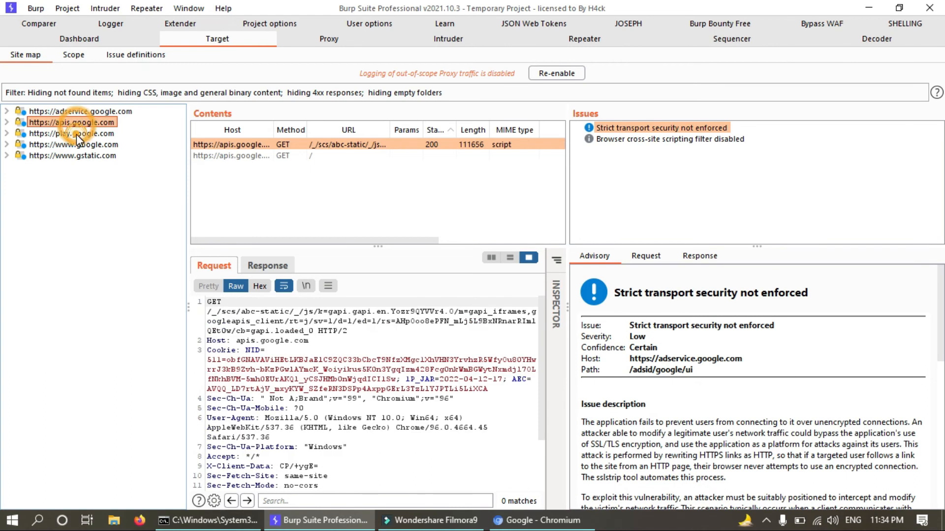
{"action": "left_click", "coordinate": [76, 134]}
{"action": "left_click", "coordinate": [80, 145]}
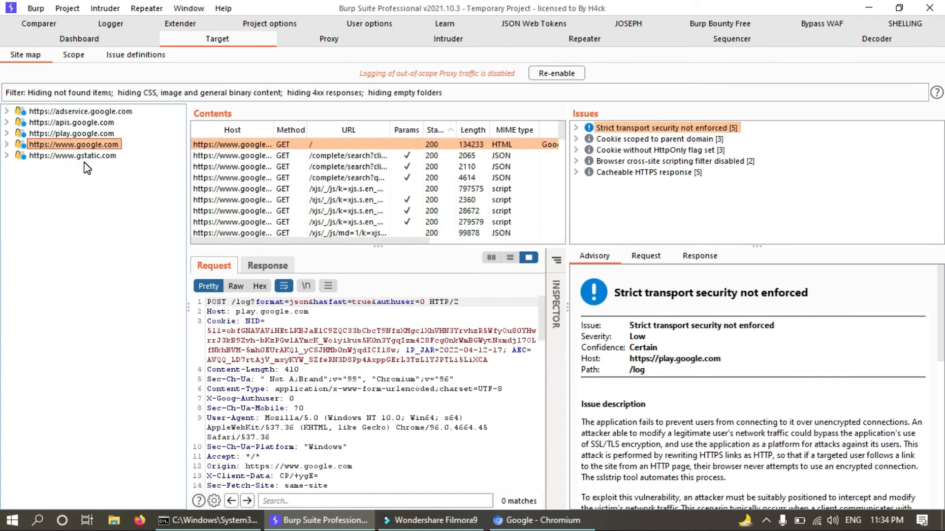
{"action": "left_click", "coordinate": [78, 61]}
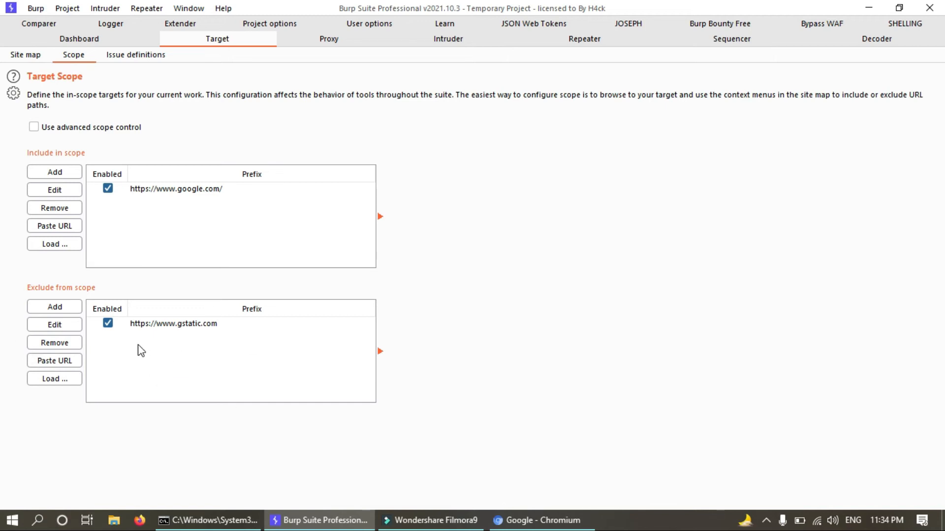
{"action": "left_click", "coordinate": [28, 55]}
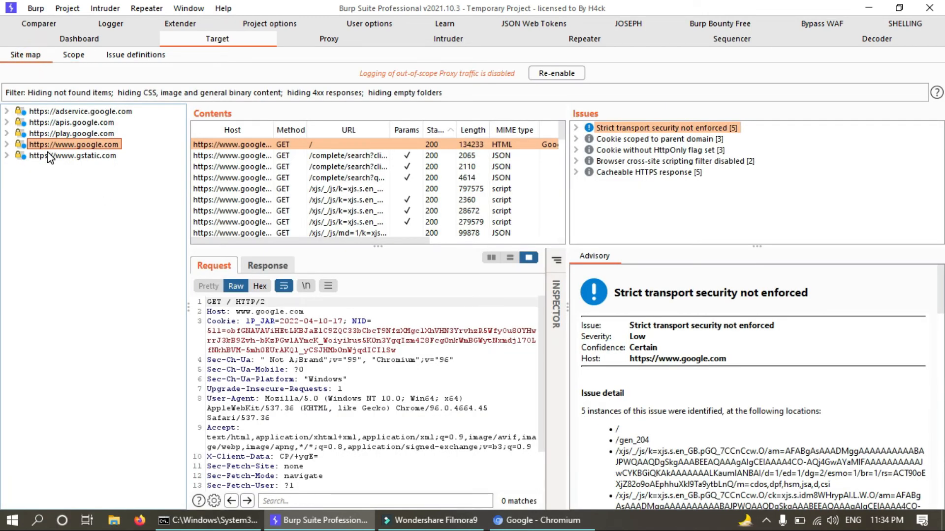
{"action": "right_click", "coordinate": [67, 146]}
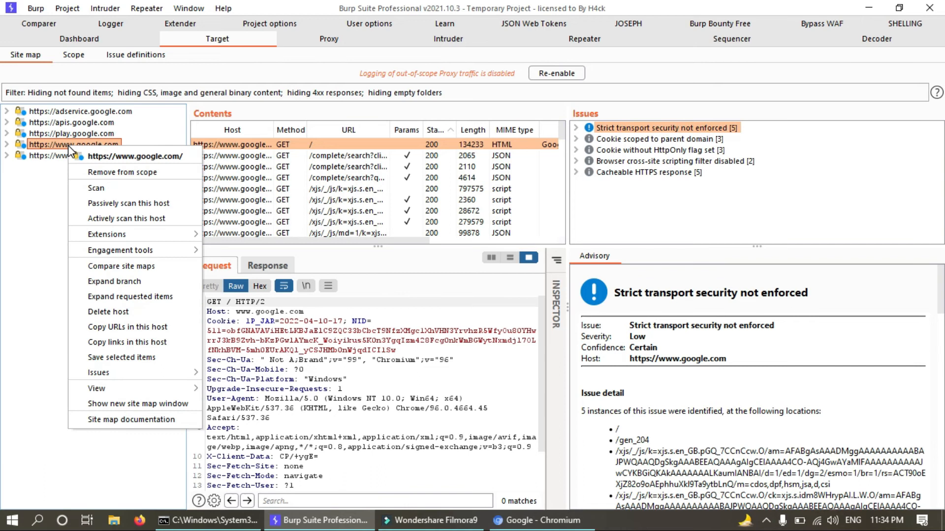
{"action": "left_click", "coordinate": [94, 188]}
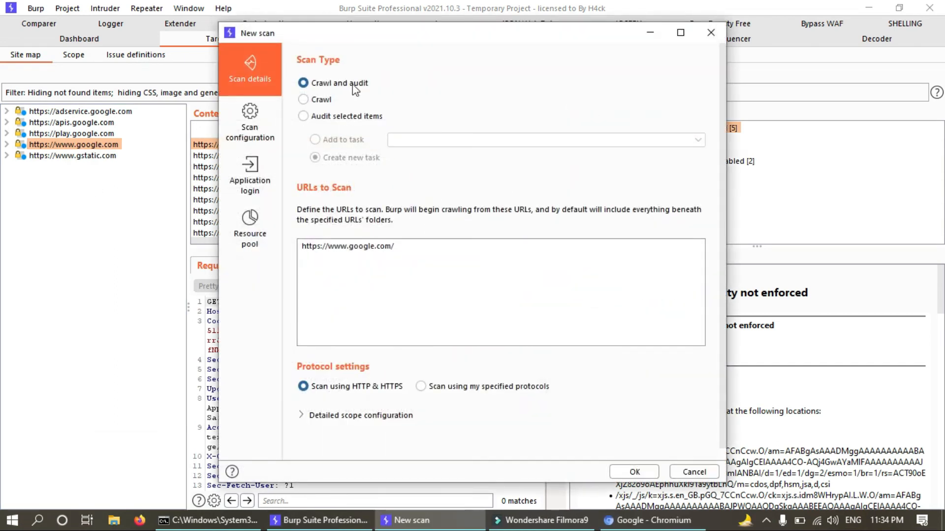
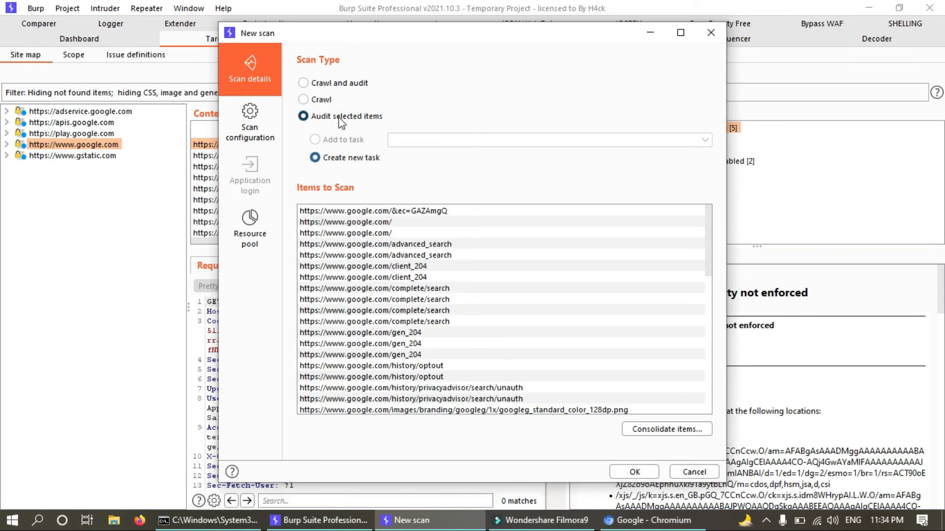
{"action": "scroll", "coordinate": [380, 219], "scroll_direction": "down", "scroll_amount": 10}
{"action": "scroll", "coordinate": [411, 303], "scroll_direction": "up", "scroll_amount": 6}
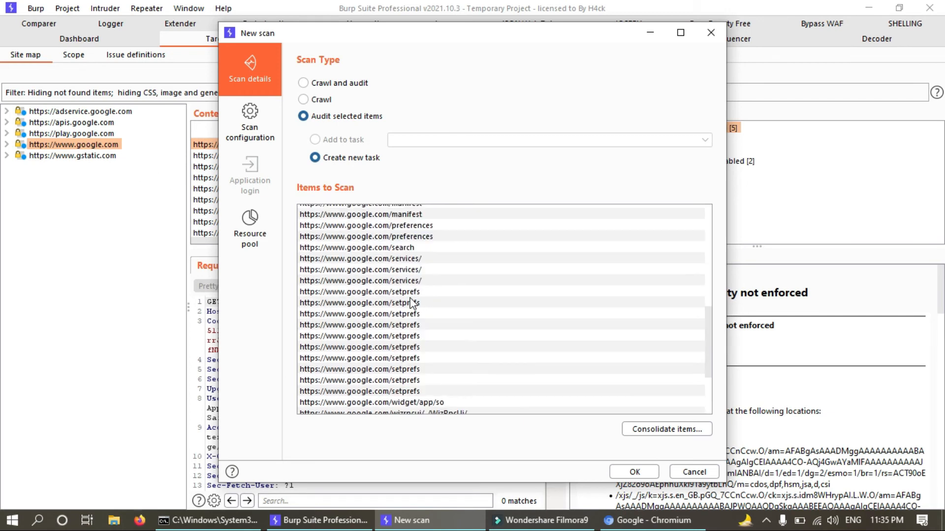
{"action": "scroll", "coordinate": [411, 303], "scroll_direction": "down", "scroll_amount": 8}
{"action": "scroll", "coordinate": [411, 302], "scroll_direction": "up", "scroll_amount": 8}
{"action": "scroll", "coordinate": [412, 303], "scroll_direction": "down", "scroll_amount": 8}
{"action": "scroll", "coordinate": [411, 303], "scroll_direction": "up", "scroll_amount": 8}
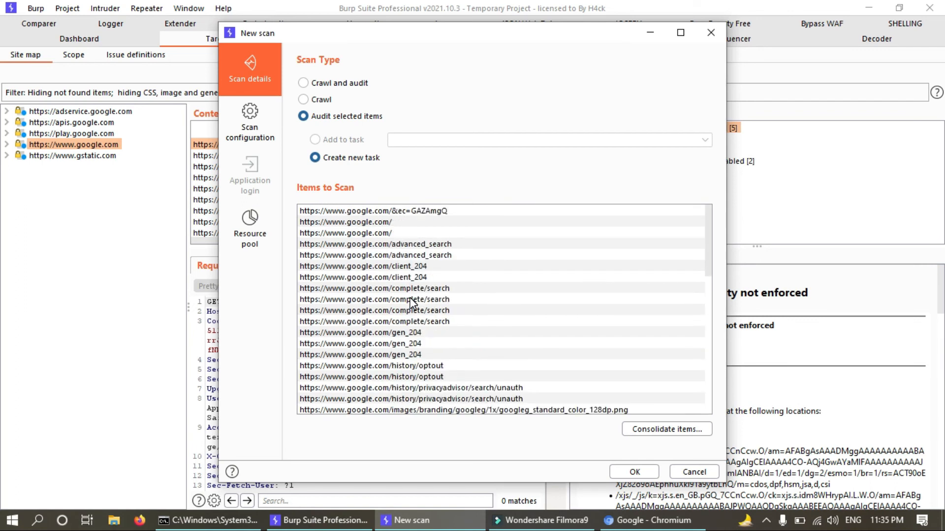
{"action": "scroll", "coordinate": [440, 271], "scroll_direction": "down", "scroll_amount": 8}
{"action": "scroll", "coordinate": [440, 271], "scroll_direction": "up", "scroll_amount": 8}
{"action": "scroll", "coordinate": [440, 271], "scroll_direction": "down", "scroll_amount": 8}
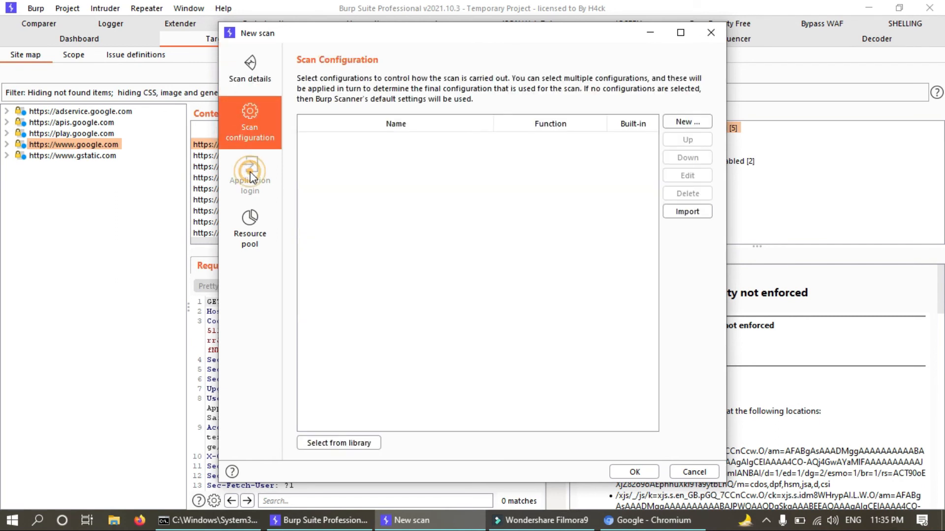
{"action": "left_click", "coordinate": [255, 249]}
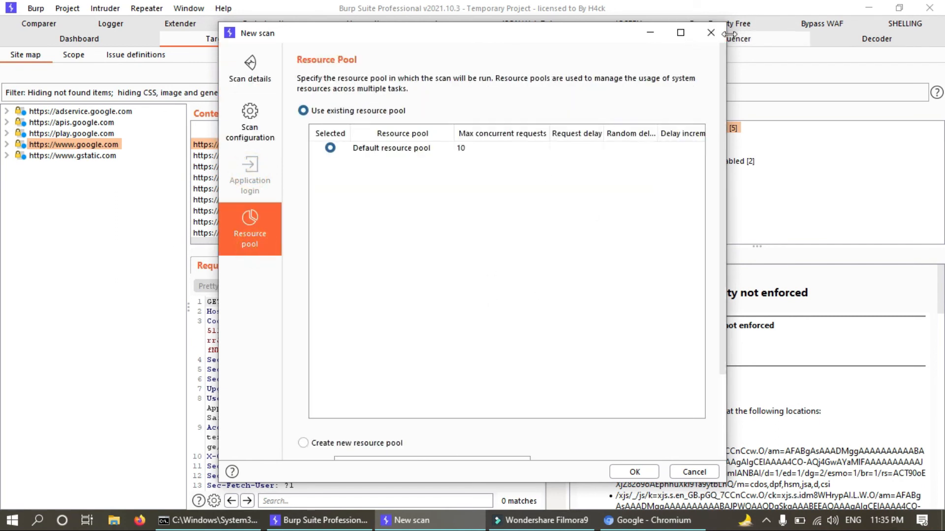
{"action": "left_click", "coordinate": [711, 34]}
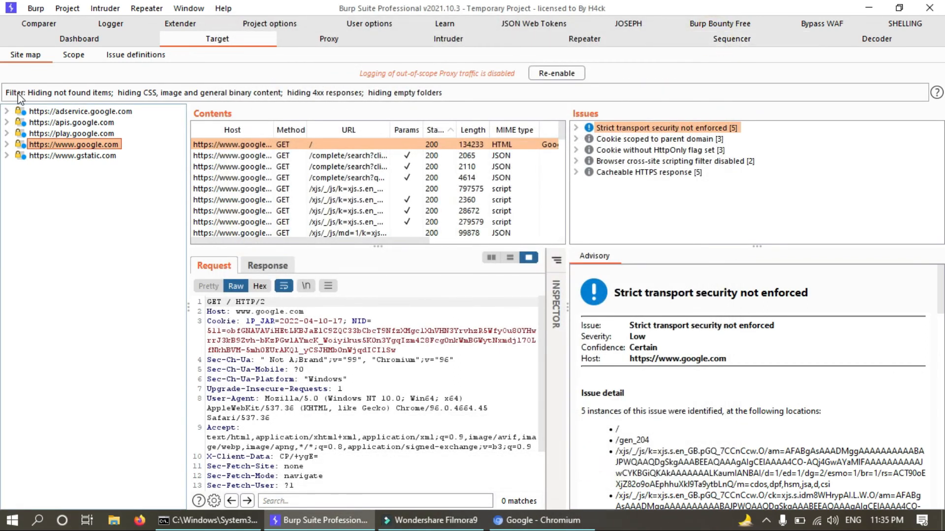
{"action": "left_click", "coordinate": [9, 145]}
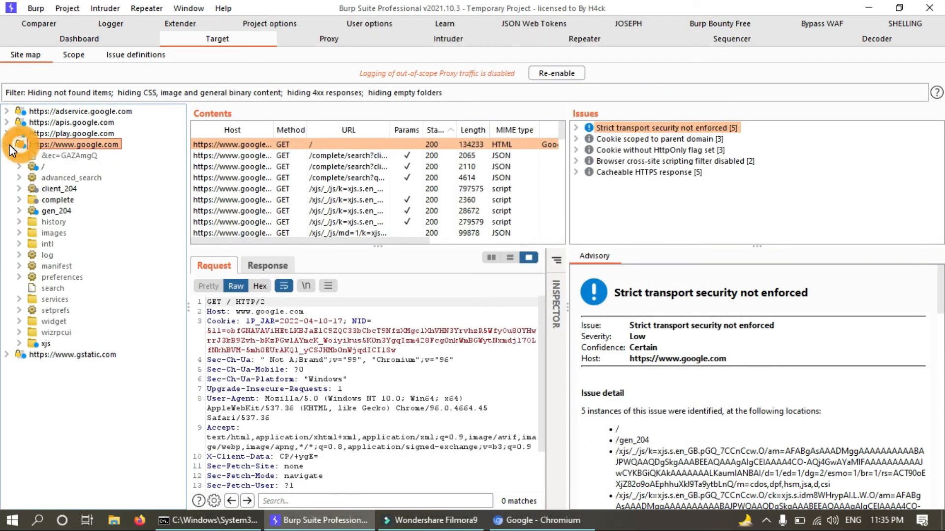
{"action": "left_click", "coordinate": [8, 145]}
{"action": "left_click", "coordinate": [8, 145]}
{"action": "right_click", "coordinate": [44, 347]}
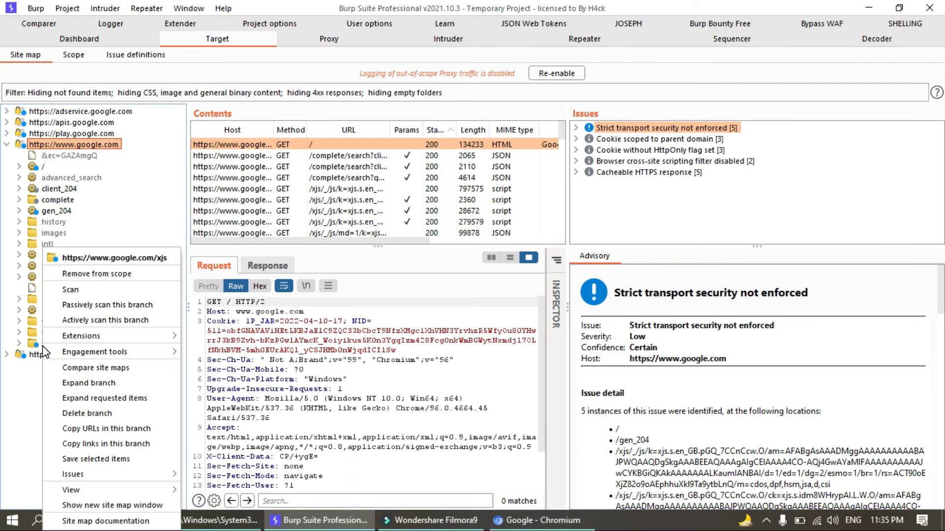
{"action": "left_click", "coordinate": [40, 347]}
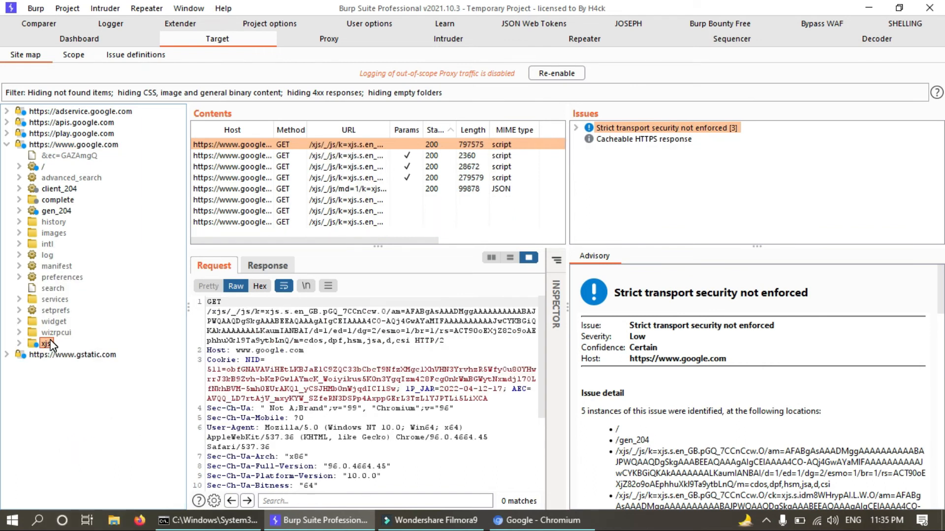
{"action": "right_click", "coordinate": [51, 343]}
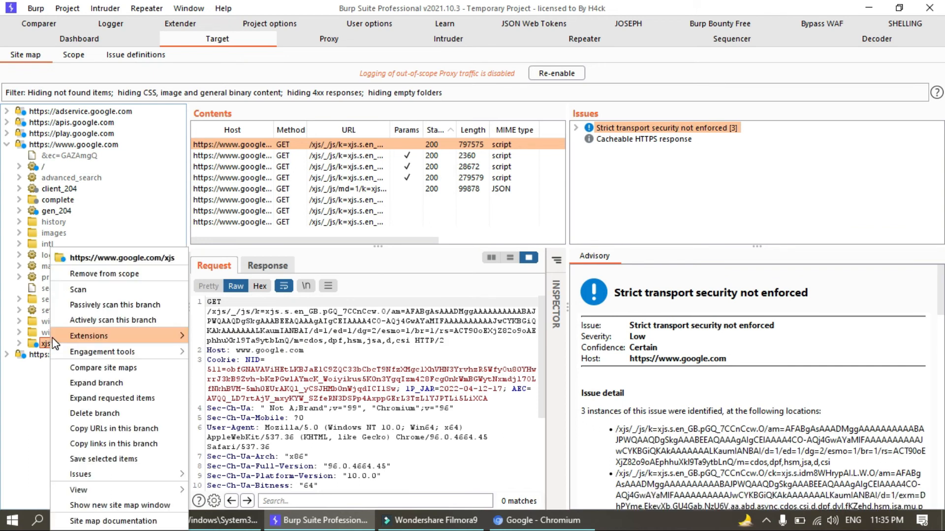
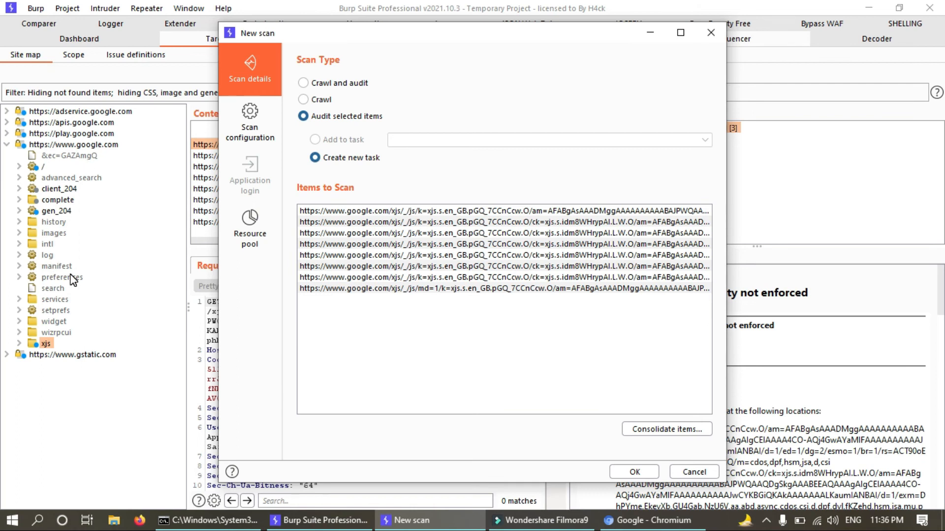
{"action": "left_click", "coordinate": [710, 33]}
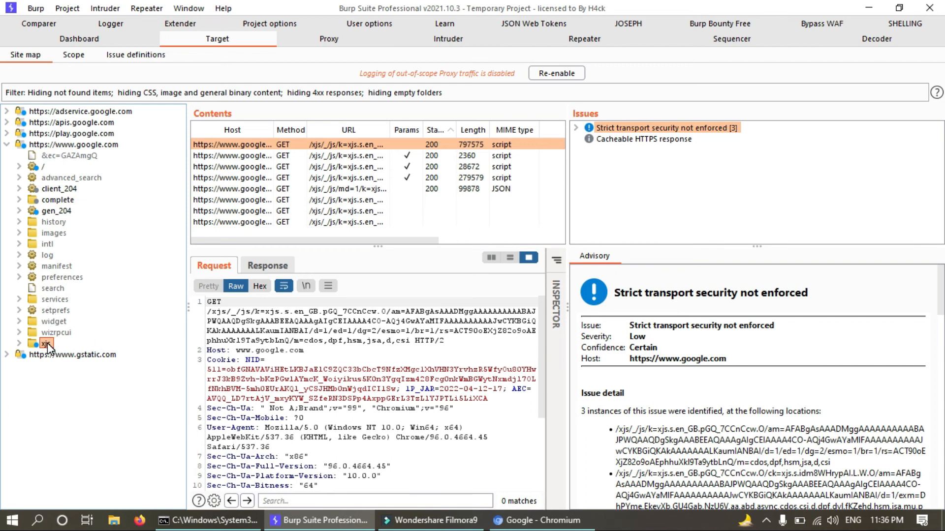
View the actions available for the wizrpcui folder, and review the include and exclude lists of the target scope
{"action": "right_click", "coordinate": [56, 334]}
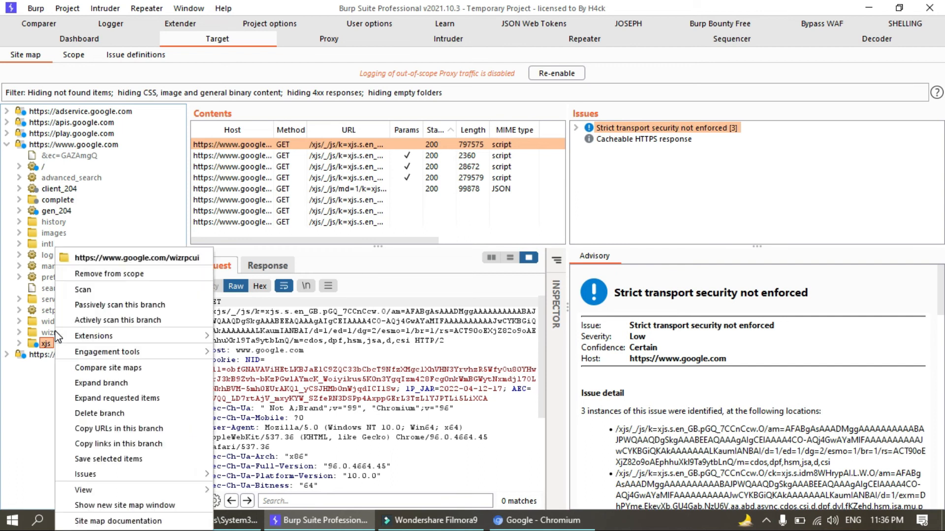
{"action": "left_click", "coordinate": [105, 209]}
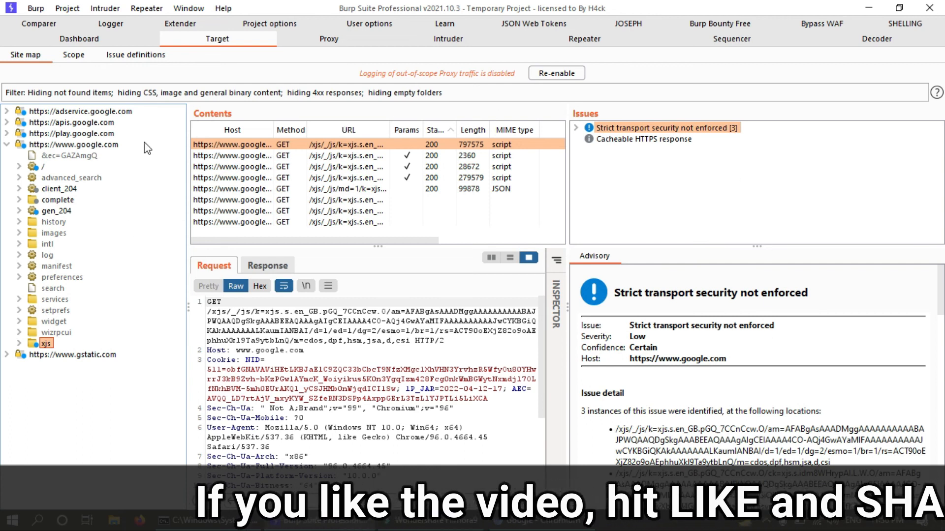
{"action": "left_click", "coordinate": [78, 59]}
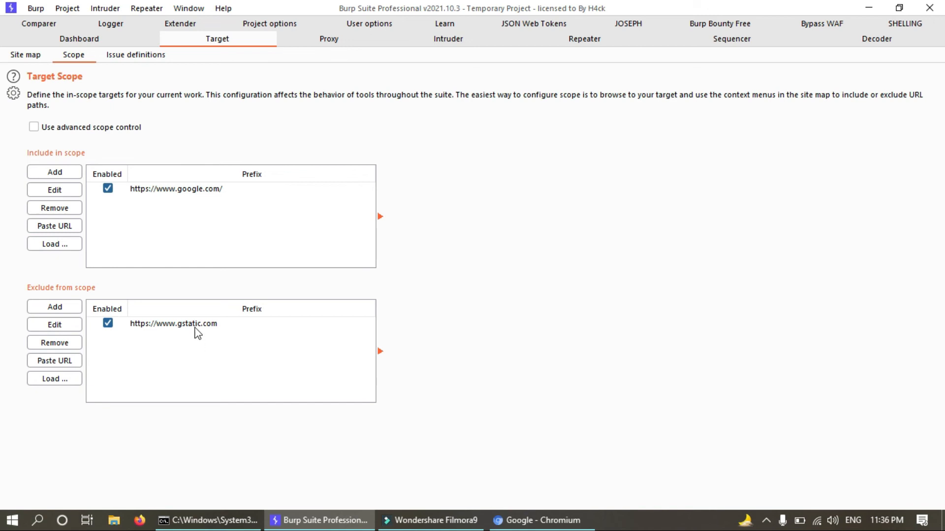
Open the scanner's issue definitions, skim the list, and read the OS command injection description, remediation, references and vulnerability classifications
{"action": "left_click", "coordinate": [145, 56]}
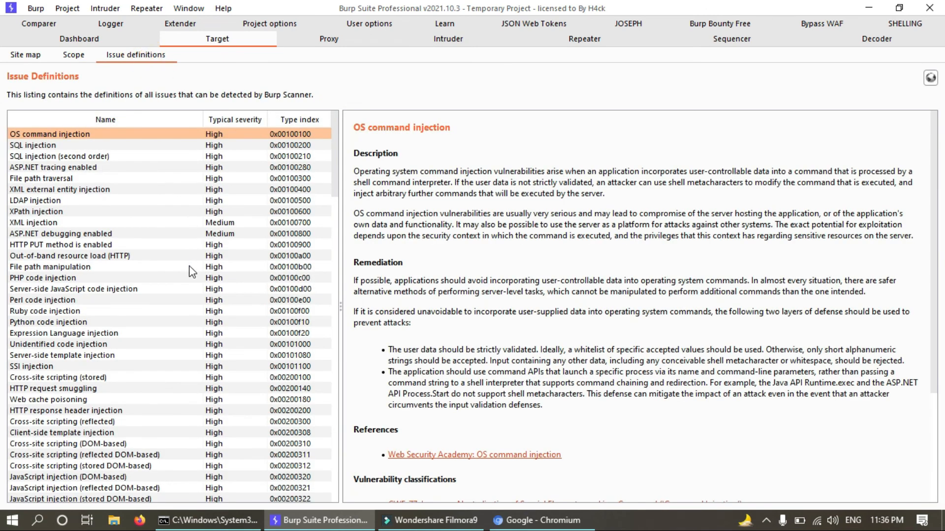
{"action": "scroll", "coordinate": [193, 281], "scroll_direction": "down", "scroll_amount": 4}
{"action": "scroll", "coordinate": [191, 276], "scroll_direction": "down", "scroll_amount": 12}
{"action": "scroll", "coordinate": [196, 275], "scroll_direction": "up", "scroll_amount": 18}
{"action": "left_click_drag", "start_coordinate": [375, 170], "coordinate": [437, 172]}
{"action": "left_click_drag", "start_coordinate": [394, 291], "coordinate": [575, 311]}
{"action": "scroll", "coordinate": [576, 318], "scroll_direction": "down", "scroll_amount": 5}
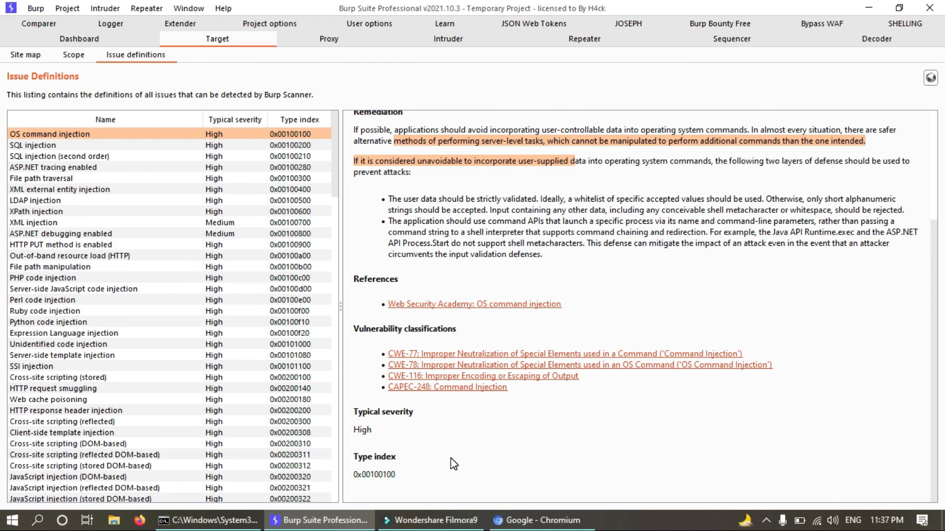
{"action": "scroll", "coordinate": [453, 464], "scroll_direction": "up", "scroll_amount": 5}
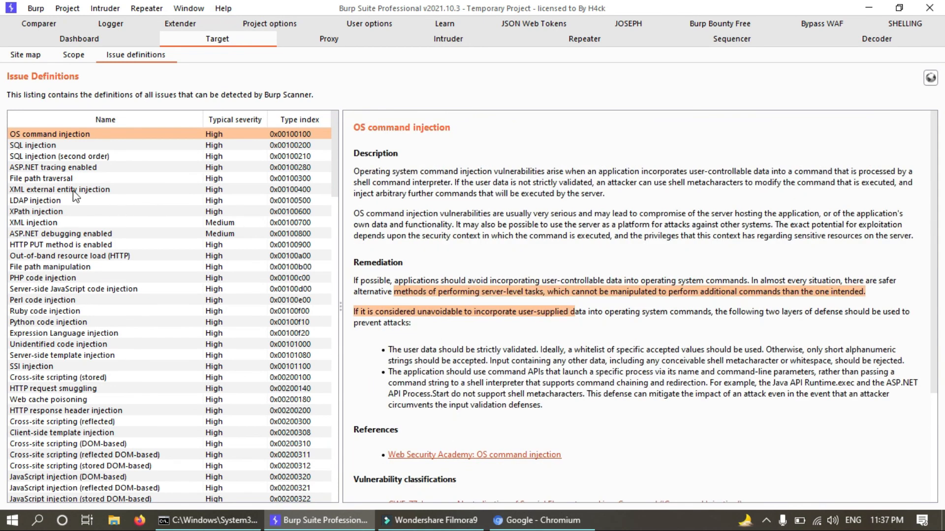
Look through the whole list of issue definitions, and read the File path manipulation definition down to its type index
{"action": "scroll", "coordinate": [65, 213], "scroll_direction": "down", "scroll_amount": 11}
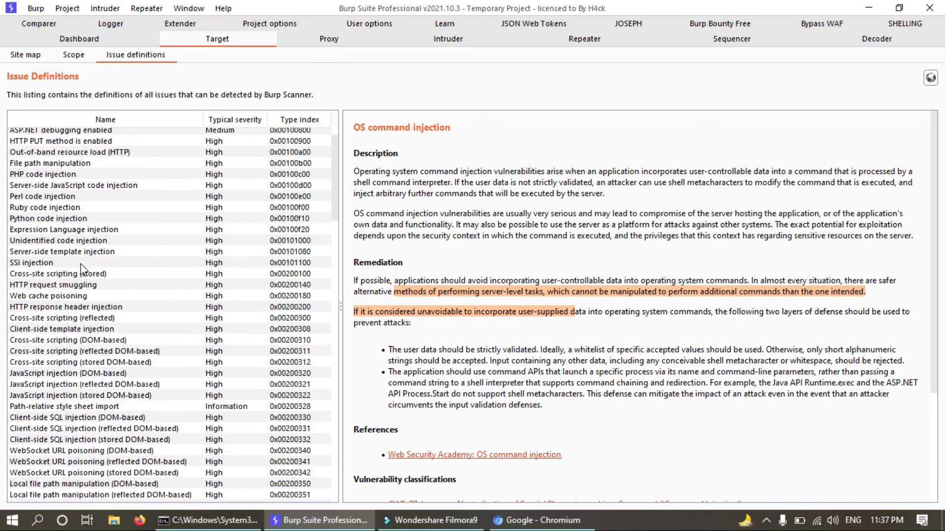
{"action": "scroll", "coordinate": [82, 269], "scroll_direction": "down", "scroll_amount": 20}
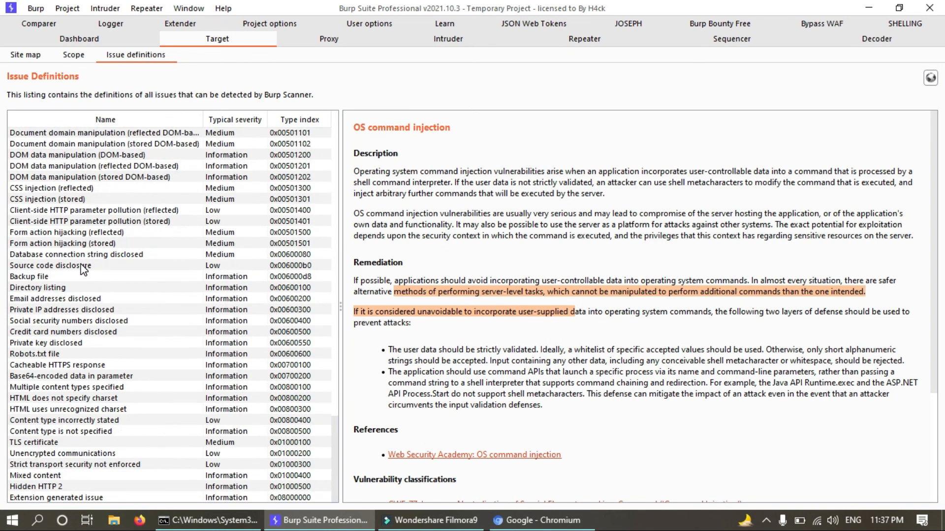
{"action": "scroll", "coordinate": [84, 269], "scroll_direction": "up", "scroll_amount": 20}
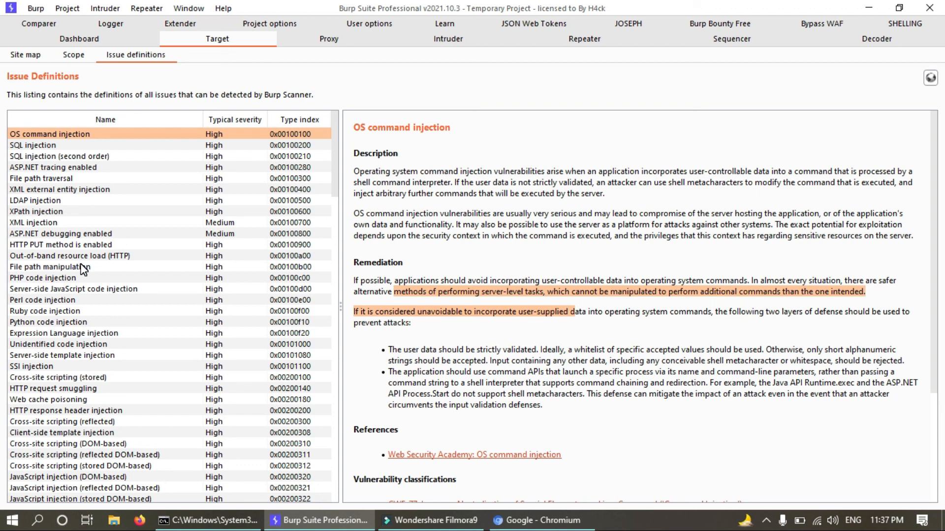
{"action": "left_click", "coordinate": [83, 268]}
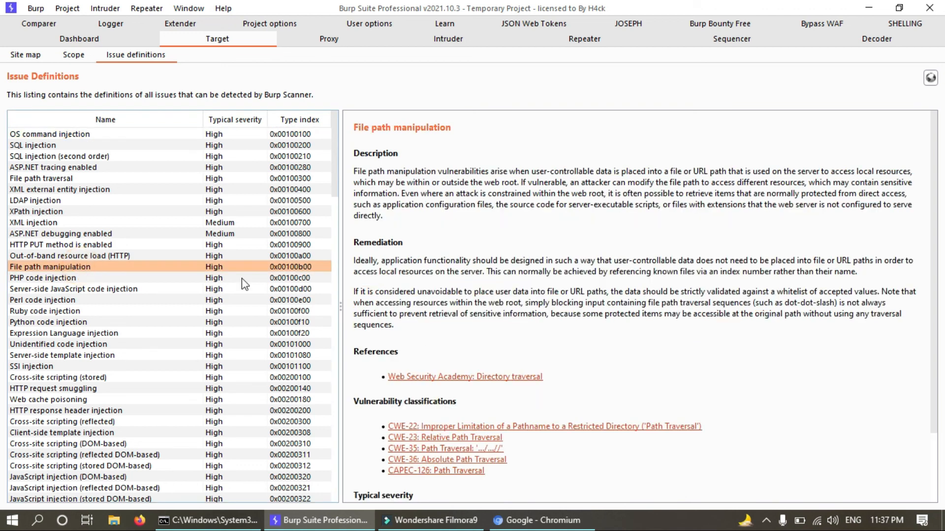
{"action": "scroll", "coordinate": [584, 288], "scroll_direction": "down", "scroll_amount": 3}
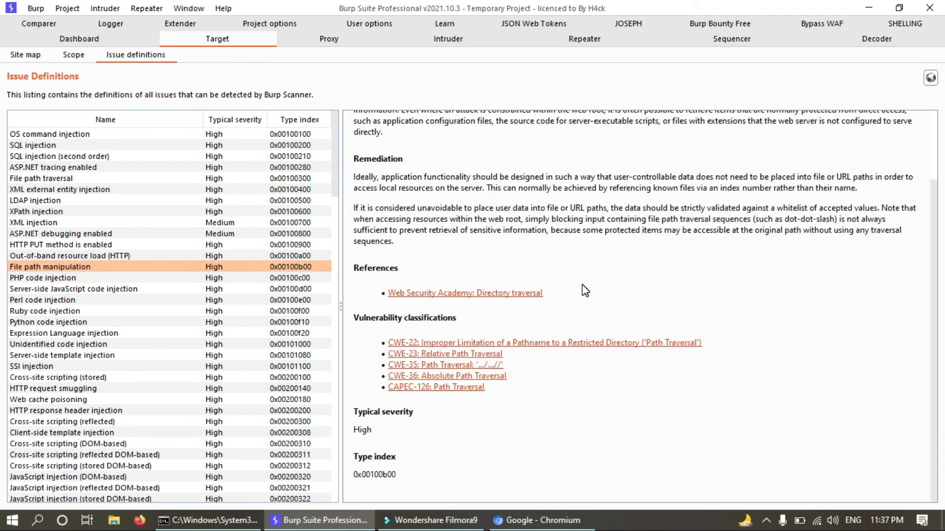
View further issue definitions, including DOM data manipulation (reflected DOM-based), and return to the site map
{"action": "left_click", "coordinate": [74, 302]}
{"action": "scroll", "coordinate": [606, 296], "scroll_direction": "down", "scroll_amount": 3}
{"action": "left_click", "coordinate": [53, 358]}
{"action": "scroll", "coordinate": [486, 300], "scroll_direction": "down", "scroll_amount": 5}
{"action": "scroll", "coordinate": [486, 300], "scroll_direction": "up", "scroll_amount": 5}
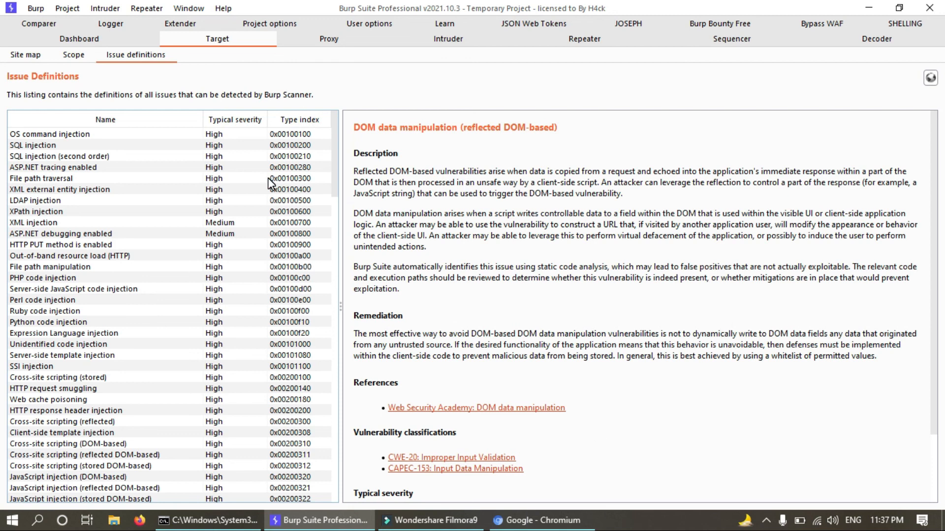
{"action": "left_click", "coordinate": [29, 57]}
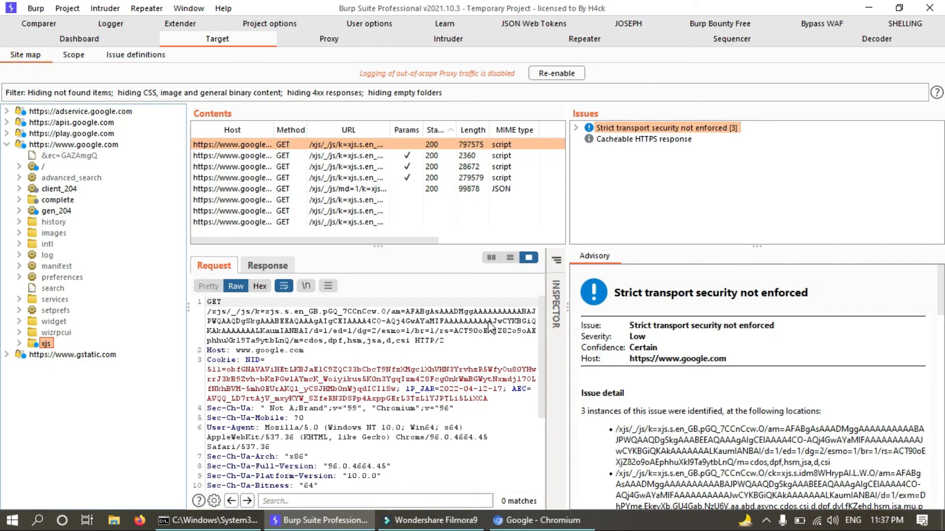